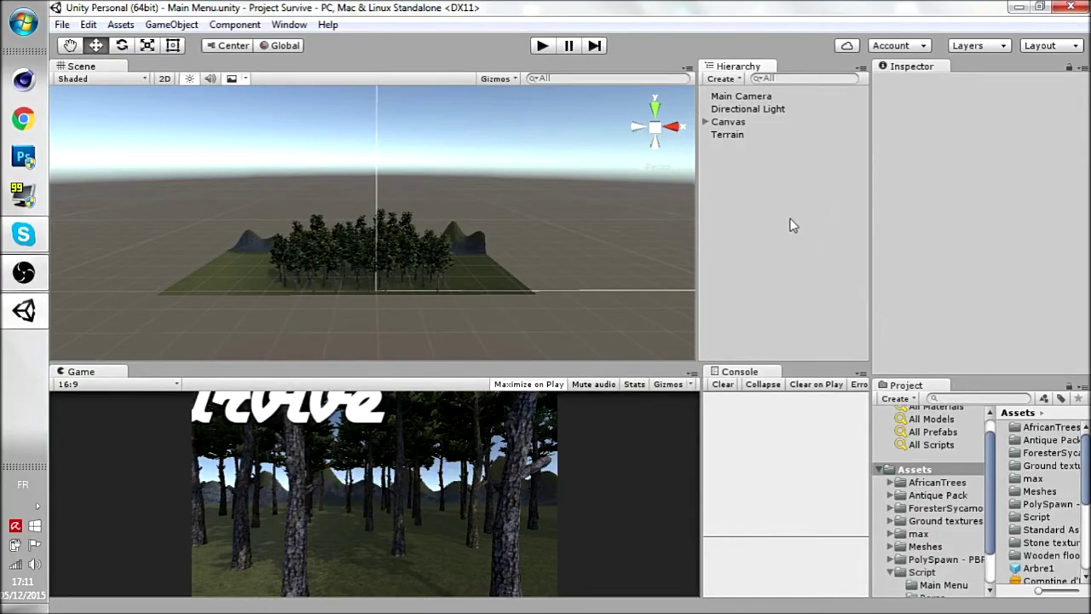
Orbit and zoom the scene view to inspect the forest terrain from several angles
mouse_move(504, 168)
left_mouse_down("alt")
mouse_move(505, 201)
mouse_move(518, 176)
mouse_move(499, 177)
left_mouse_up("alt")
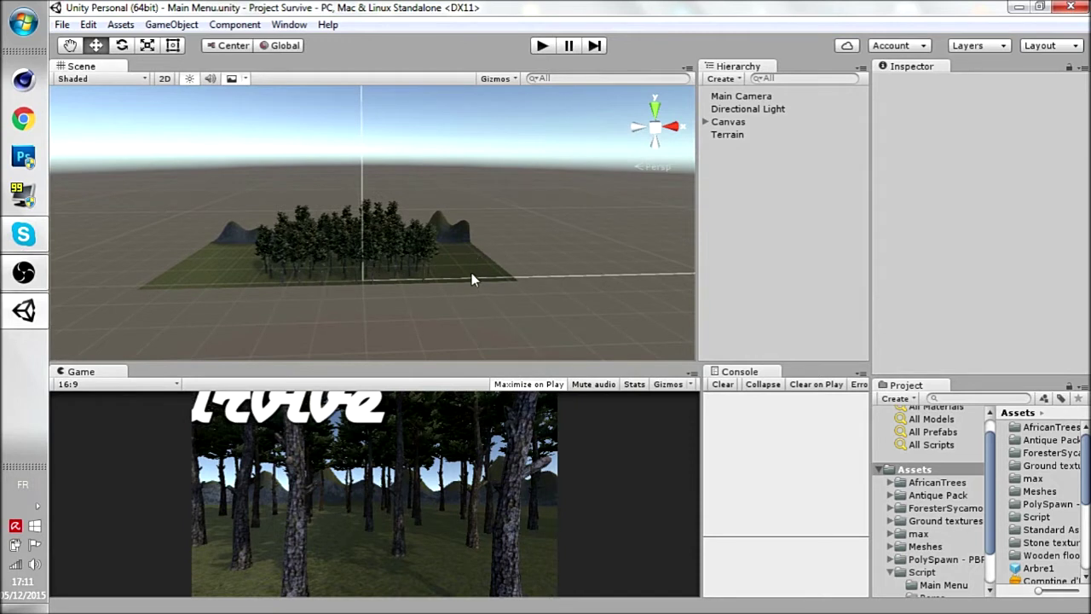
left_click_drag(502, 245, 484, 214, "alt")
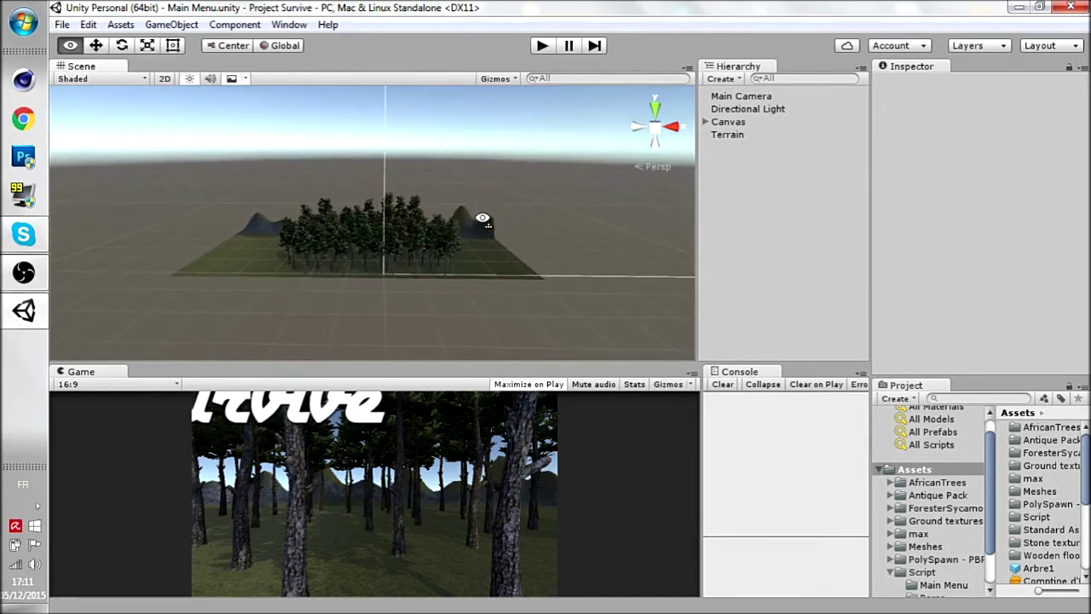
left_click_drag(544, 171, 555, 169, "alt")
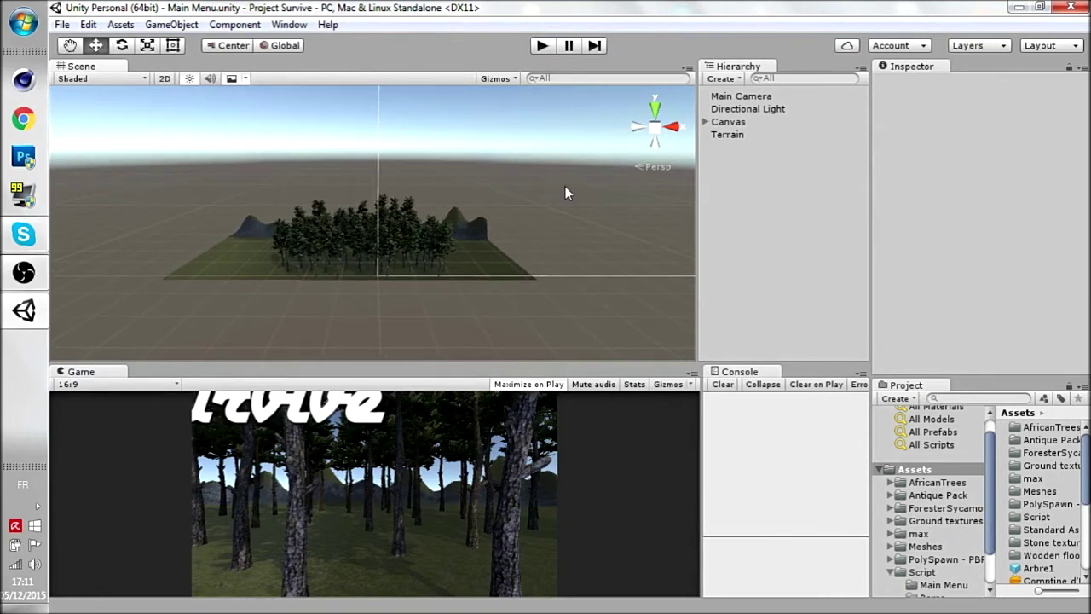
mouse_move(557, 195)
left_mouse_down("alt")
mouse_move(538, 183)
mouse_move(482, 211)
mouse_move(453, 273)
left_mouse_up("alt")
scroll(481, 206, "up", 2)
scroll(452, 272, "down", 2)
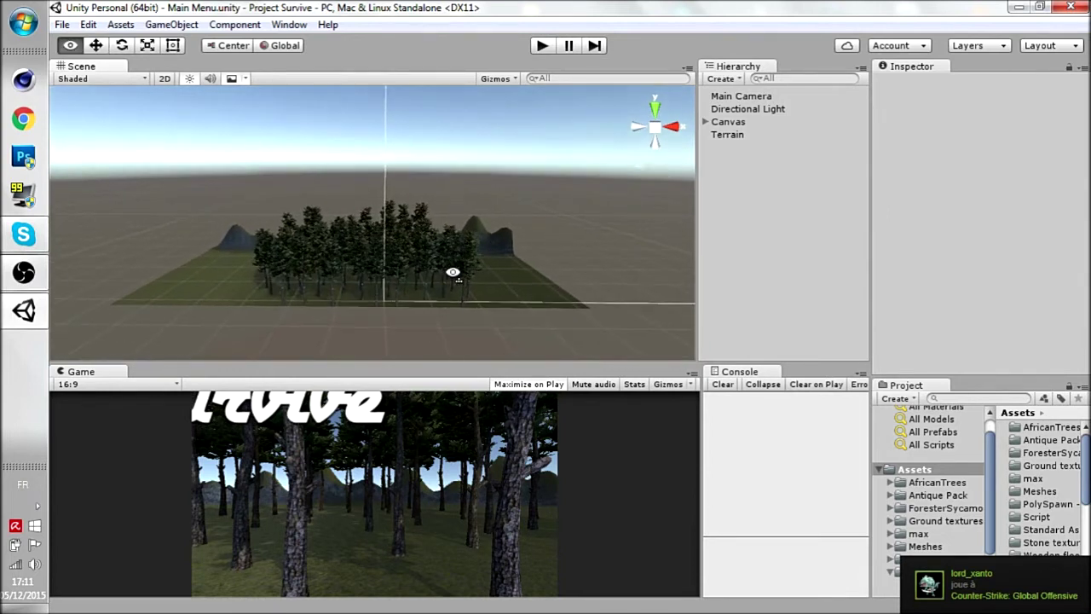
scroll(487, 262, "down", 1)
left_click_drag(539, 231, 546, 232, "alt")
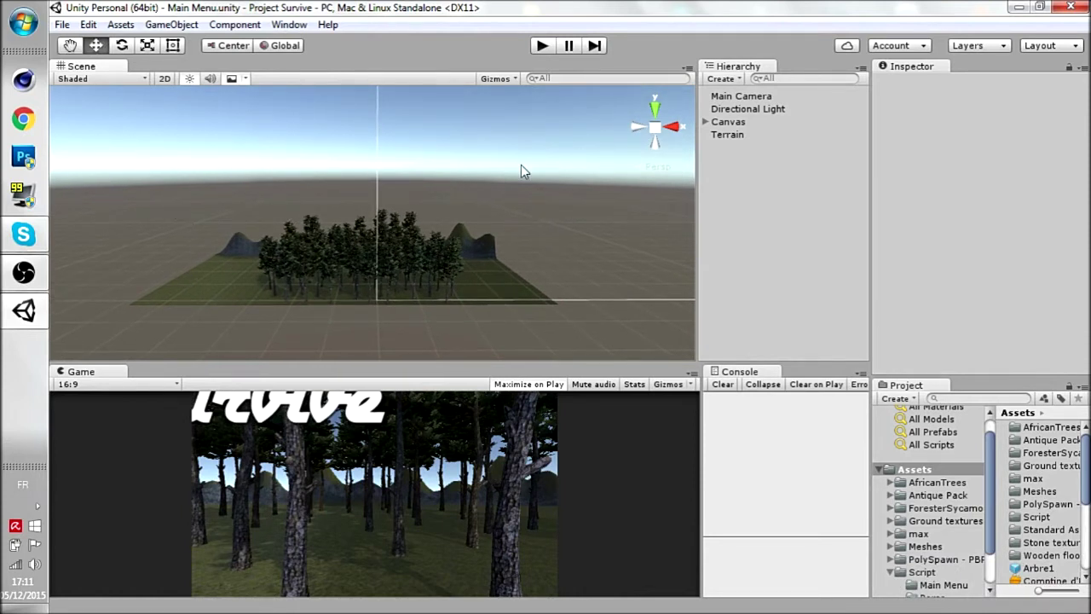
left_click_drag(541, 231, 556, 235, "alt")
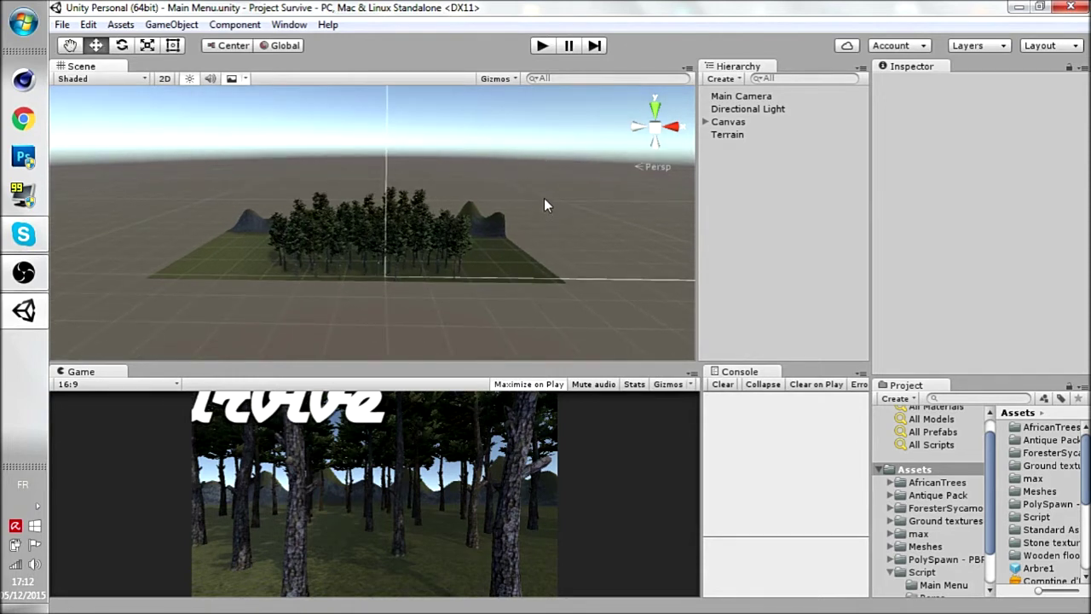
left_click_drag(591, 183, 601, 173, "alt")
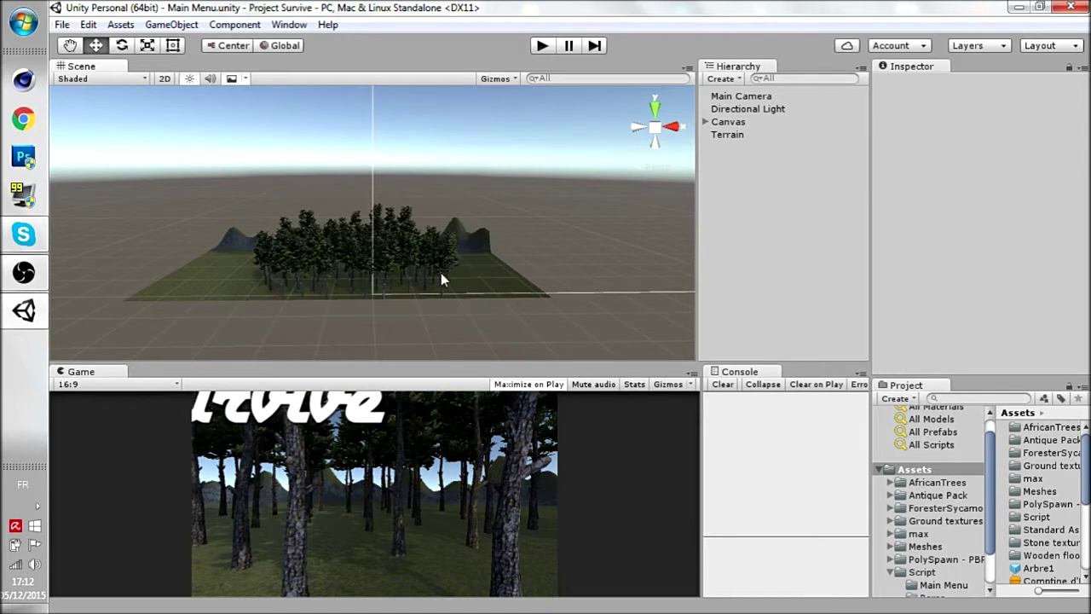
left_click_drag(506, 228, 535, 232, "alt")
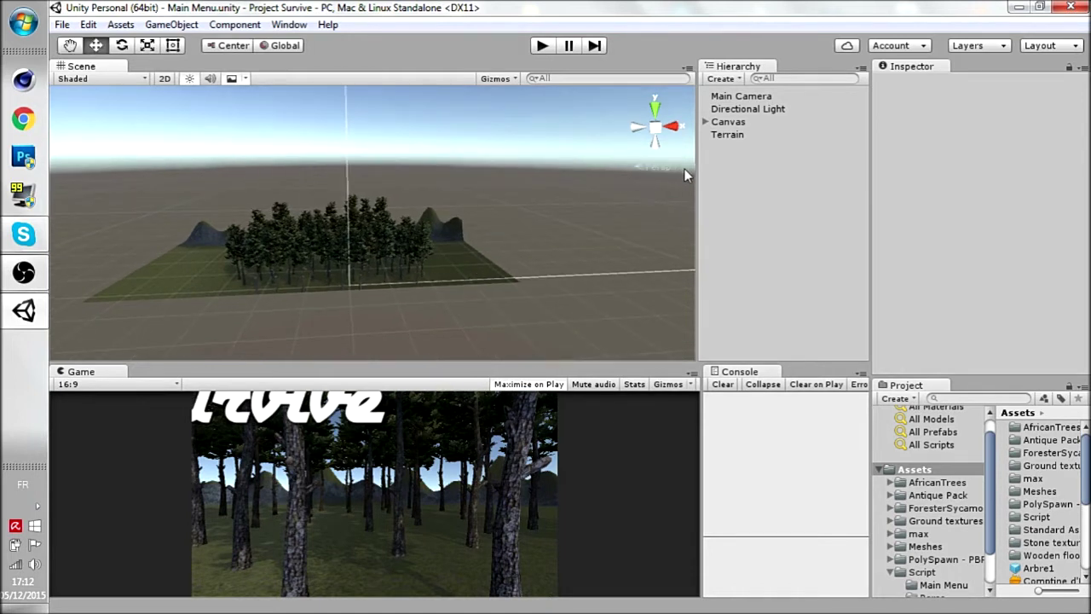
mouse_move(247, 231)
left_mouse_down("alt")
mouse_move(308, 200)
mouse_move(540, 166)
left_mouse_up("alt")
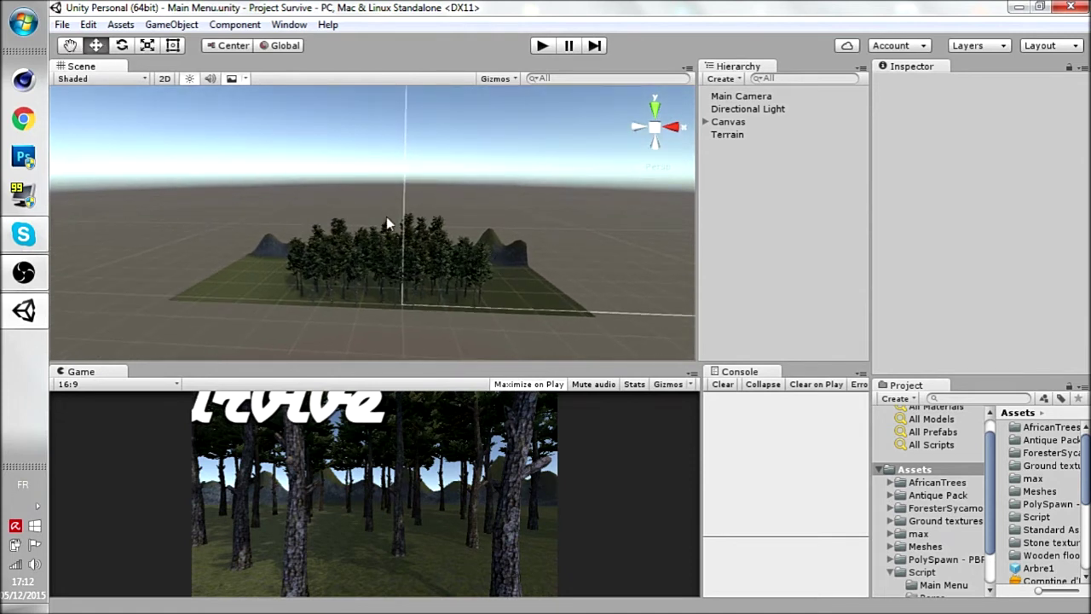
left_click_drag(497, 219, 514, 207, "alt")
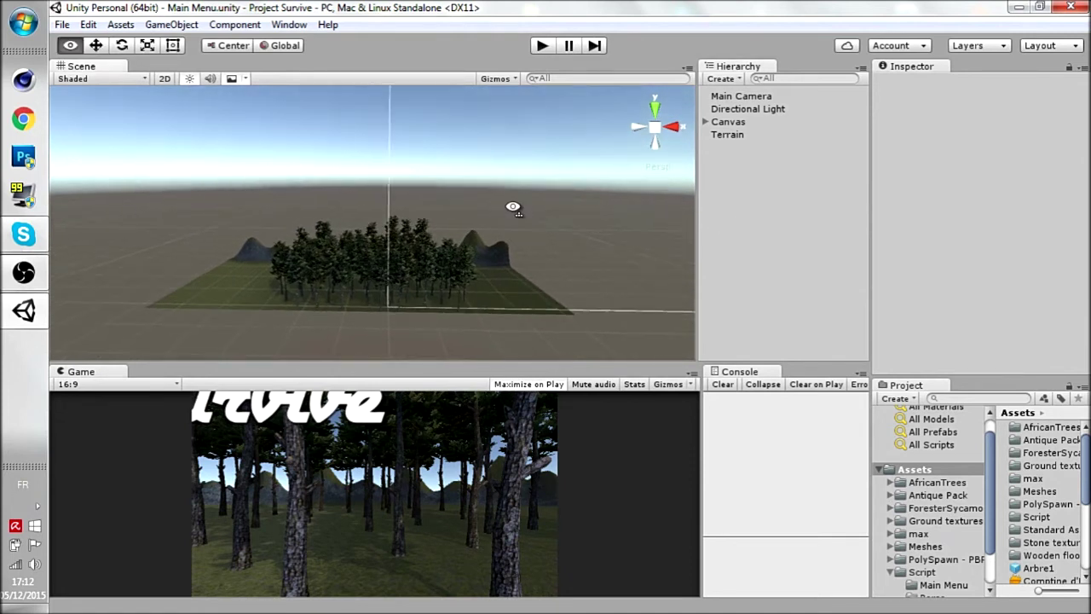
left_click(772, 213)
left_click_drag(550, 197, 563, 196, "alt")
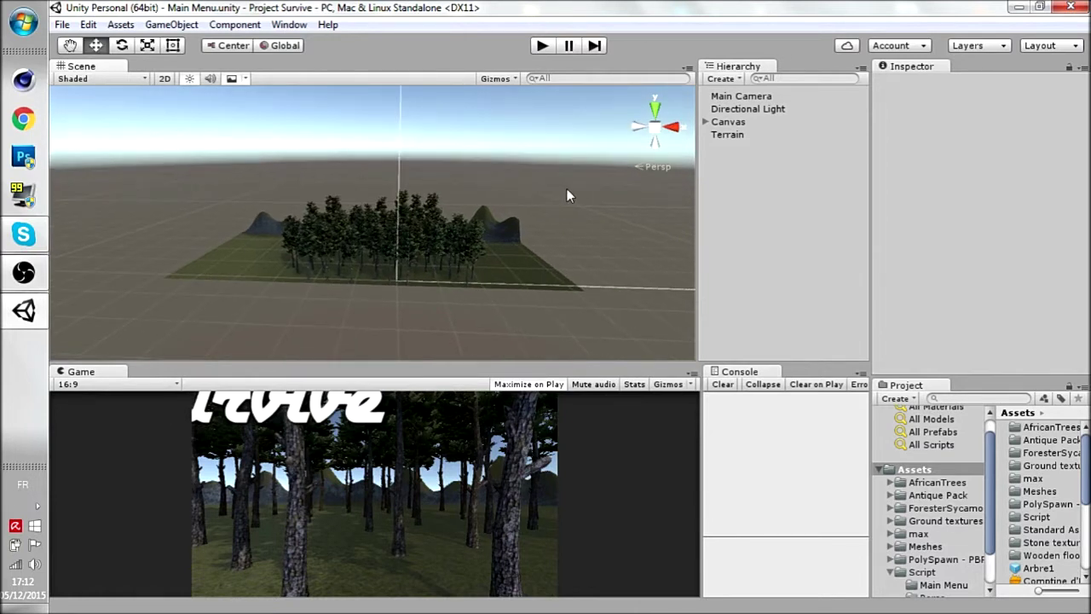
left_click_drag(569, 195, 648, 233, "alt")
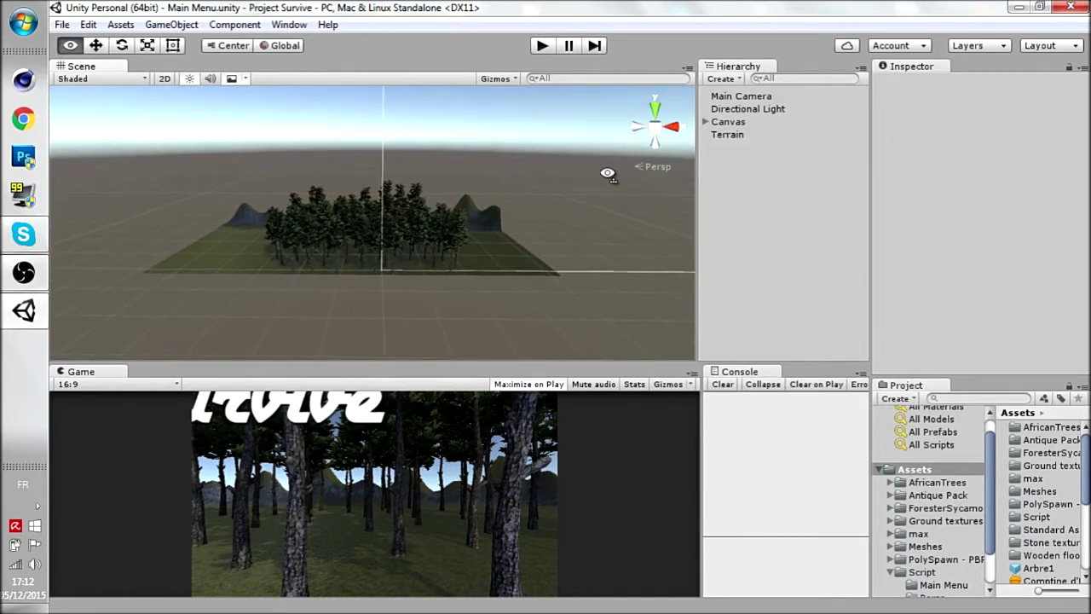
left_click_drag(471, 179, 487, 176, "alt")
left_click(553, 211)
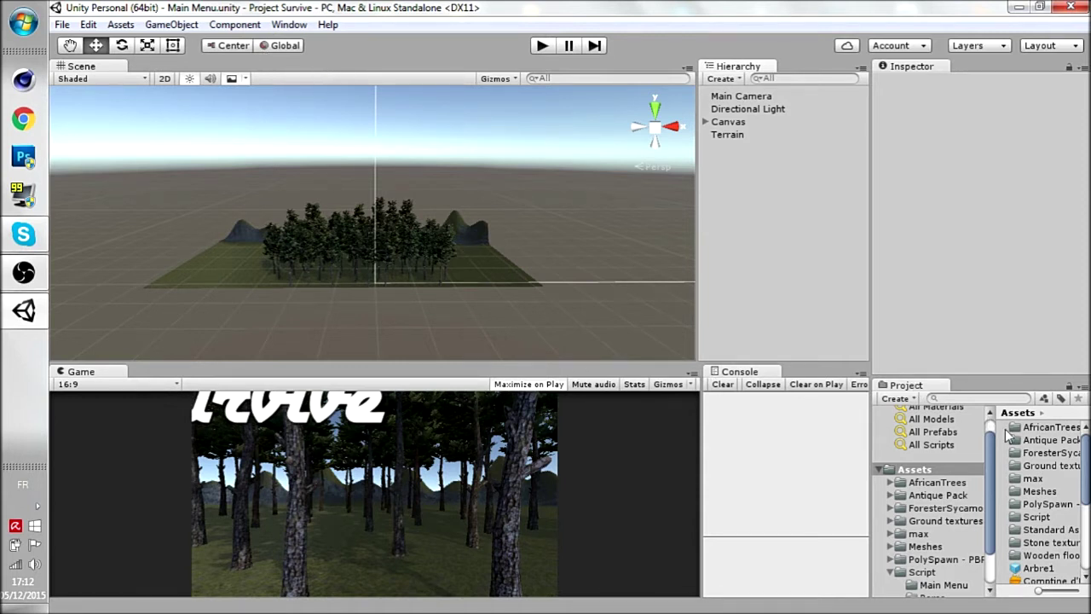
Browse into Script > Main Menu in the Project panel to list the MainMenu script
scroll(1027, 460, "down", 2)
left_click(941, 575)
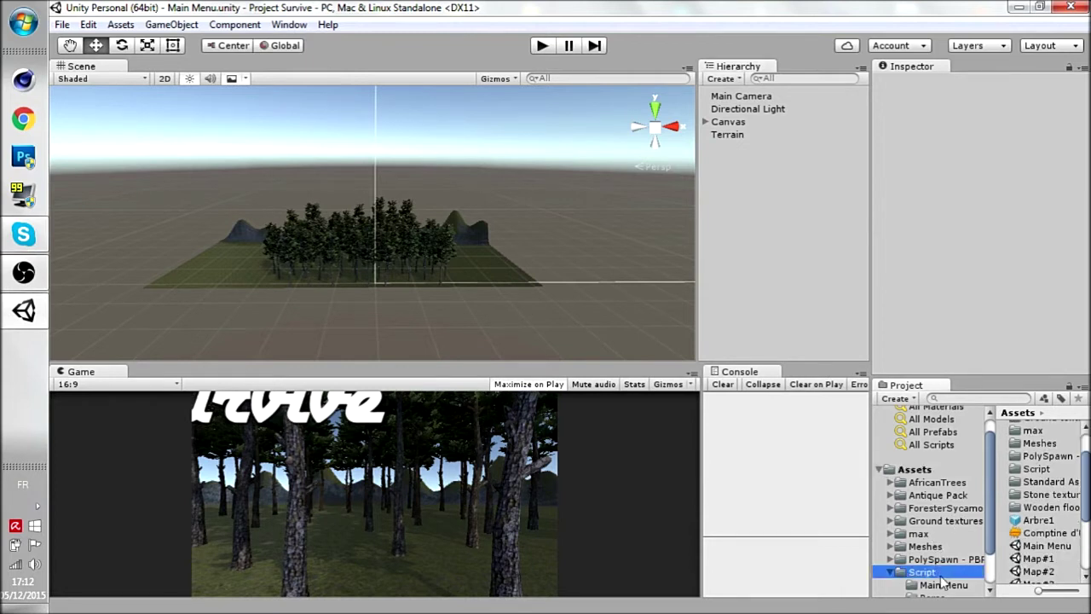
double_click(1038, 430)
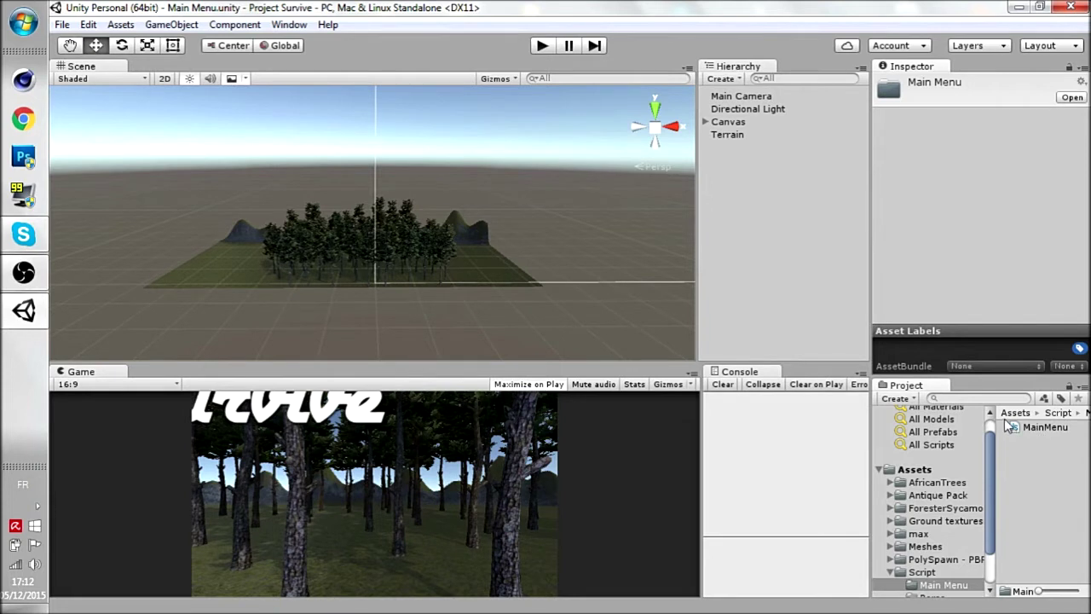
Inspect Main Camera, Directional Light, Terrain and Canvas in the Hierarchy, then enter Play mode
left_click(813, 263)
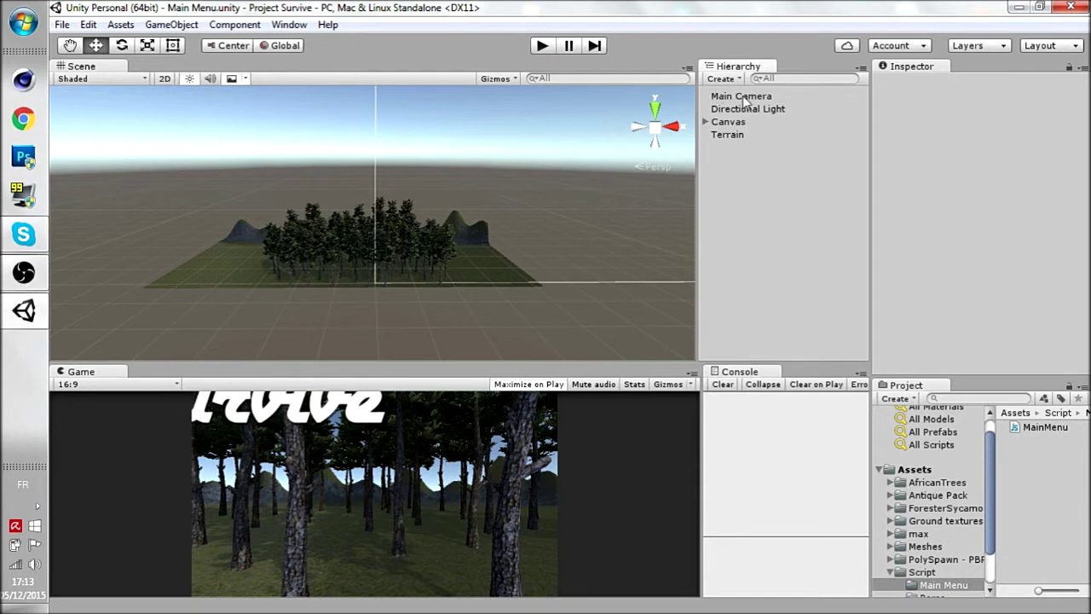
left_click(745, 97)
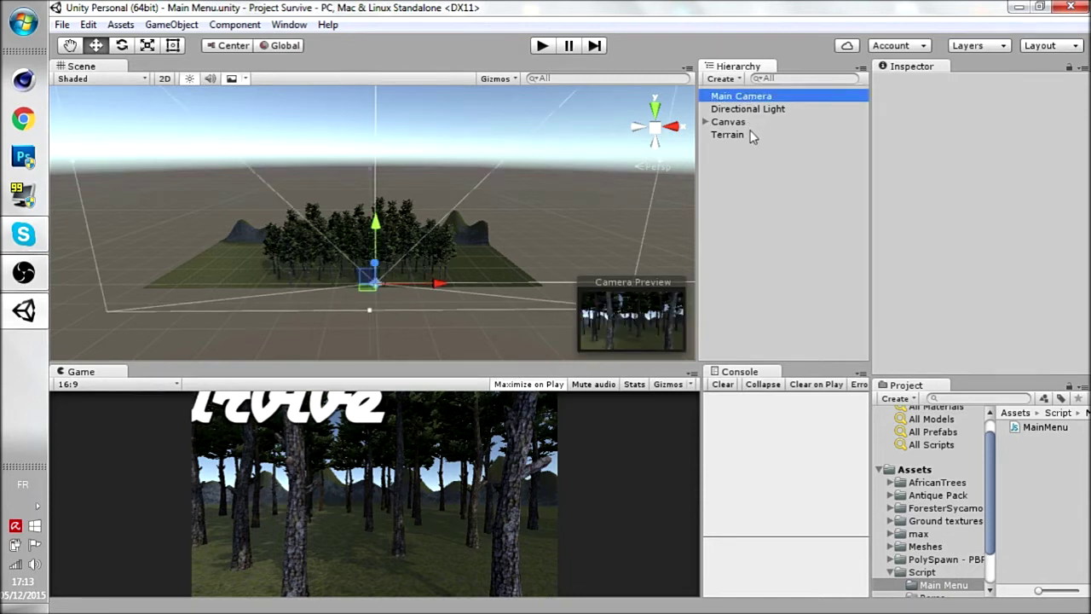
left_click(747, 111)
left_click(754, 201)
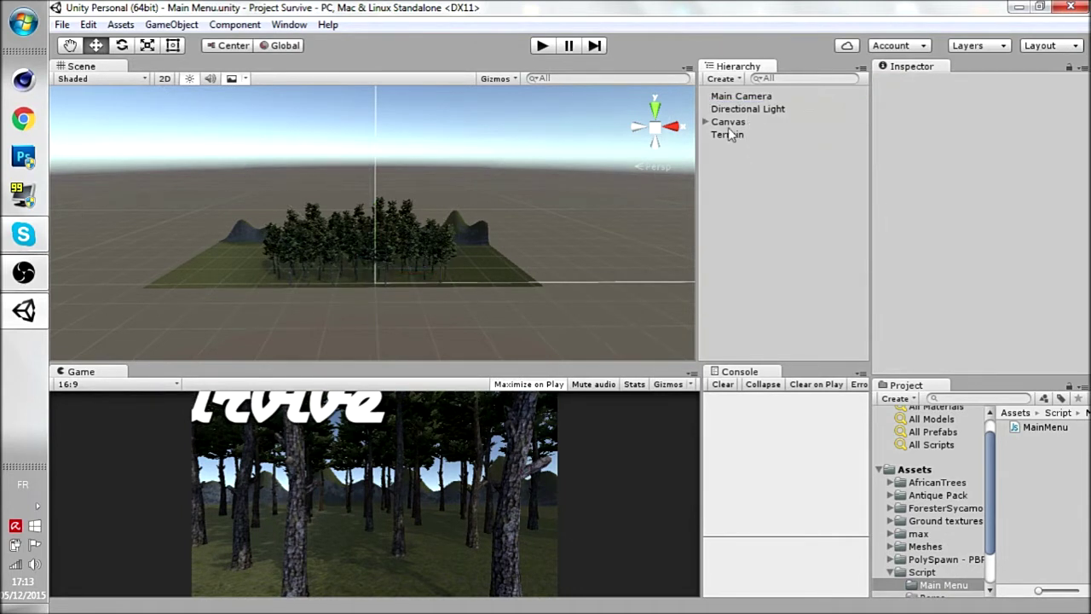
left_click(731, 134)
left_click(744, 171)
left_click(733, 122)
left_click(758, 208)
left_click(542, 48)
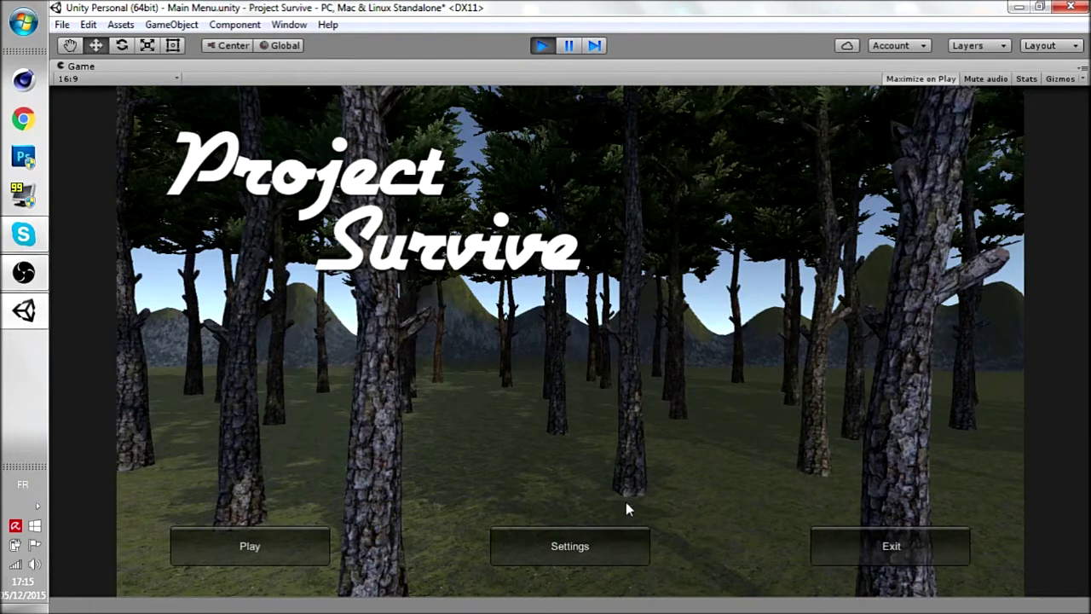
In the running game, view Settings and go Back, then choose Play and Multiplayer
left_click(602, 544)
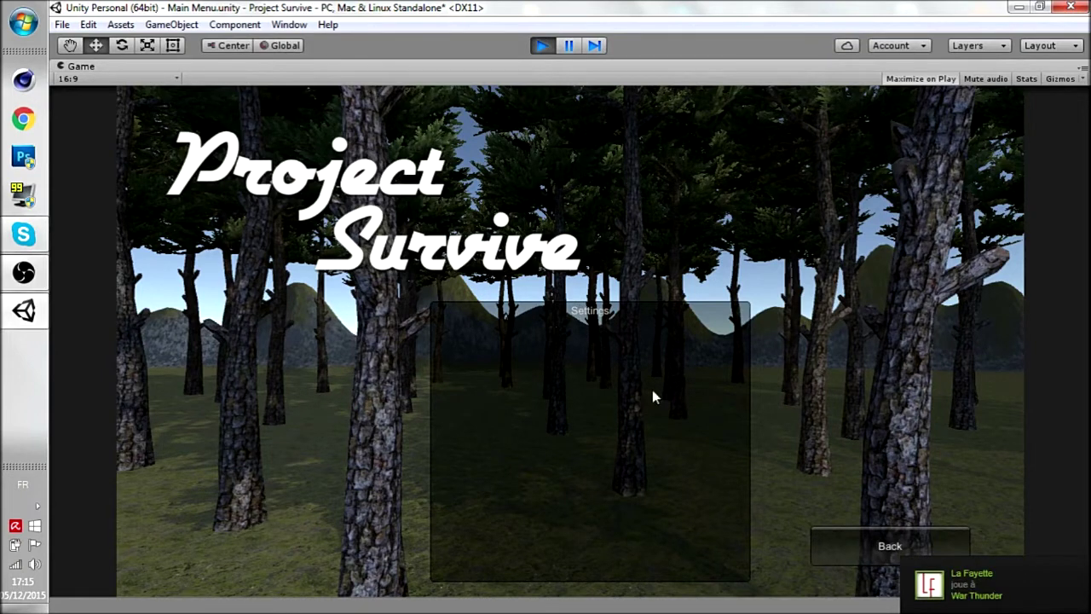
left_click(851, 551)
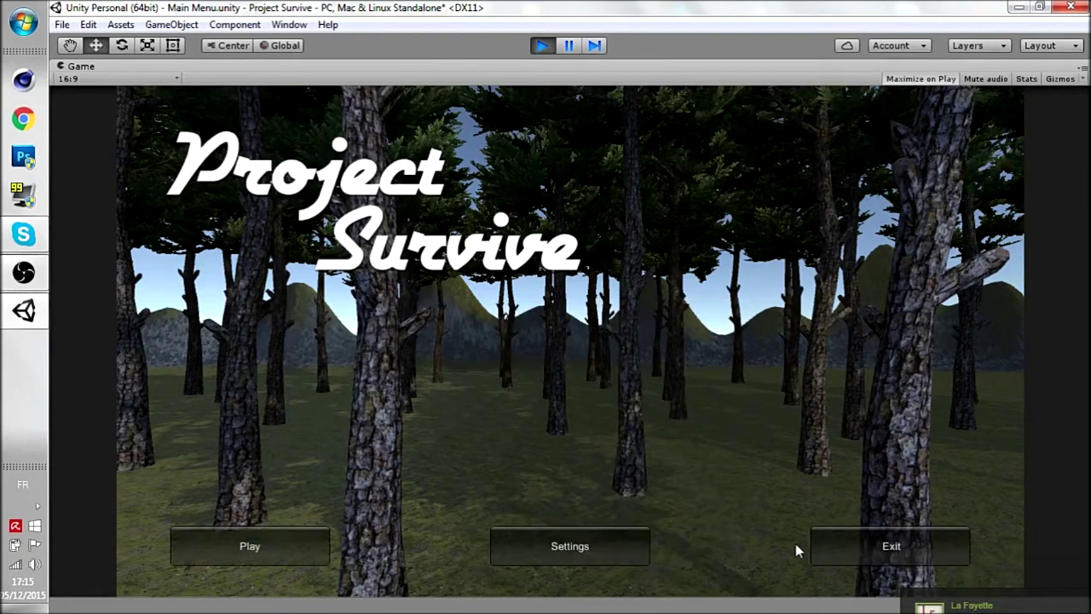
left_click(286, 541)
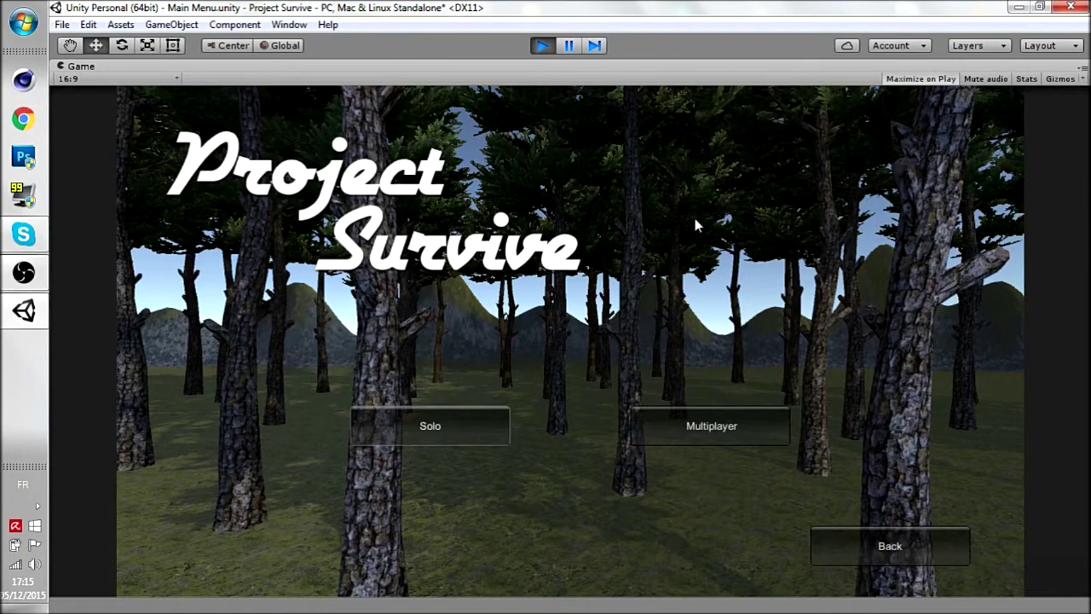
left_click(712, 426)
Choose Solo and preview the Small, Medium and Giant map descriptions
left_click(473, 430)
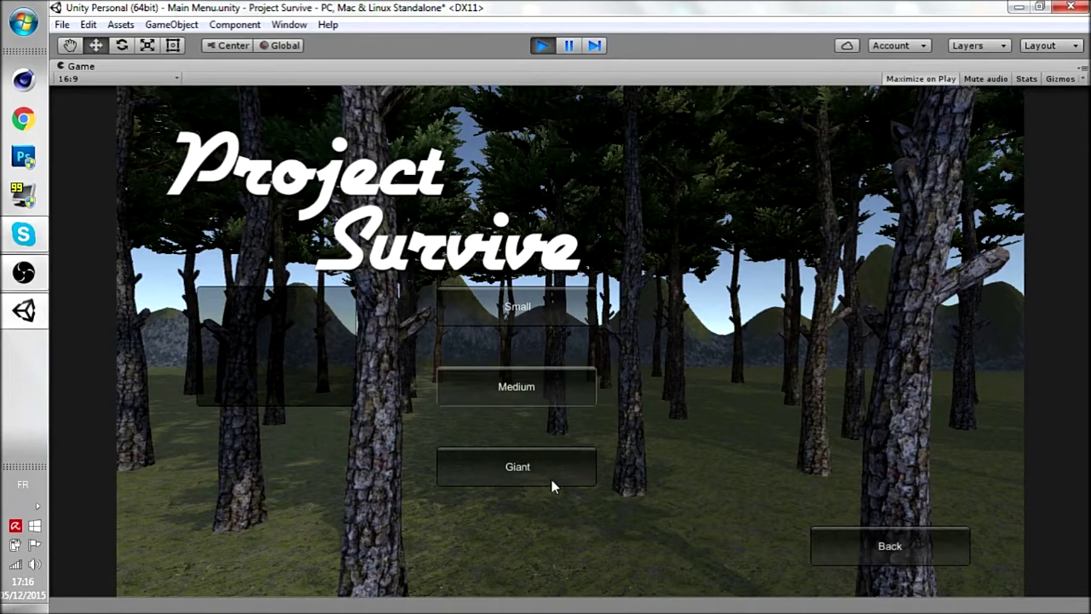
left_click(531, 303)
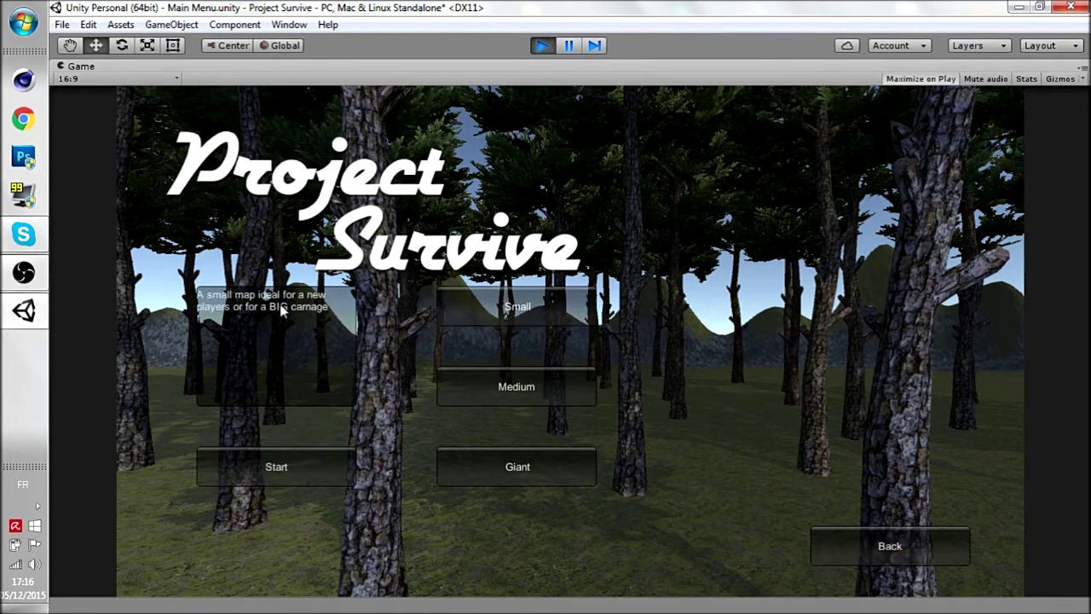
left_click(528, 389)
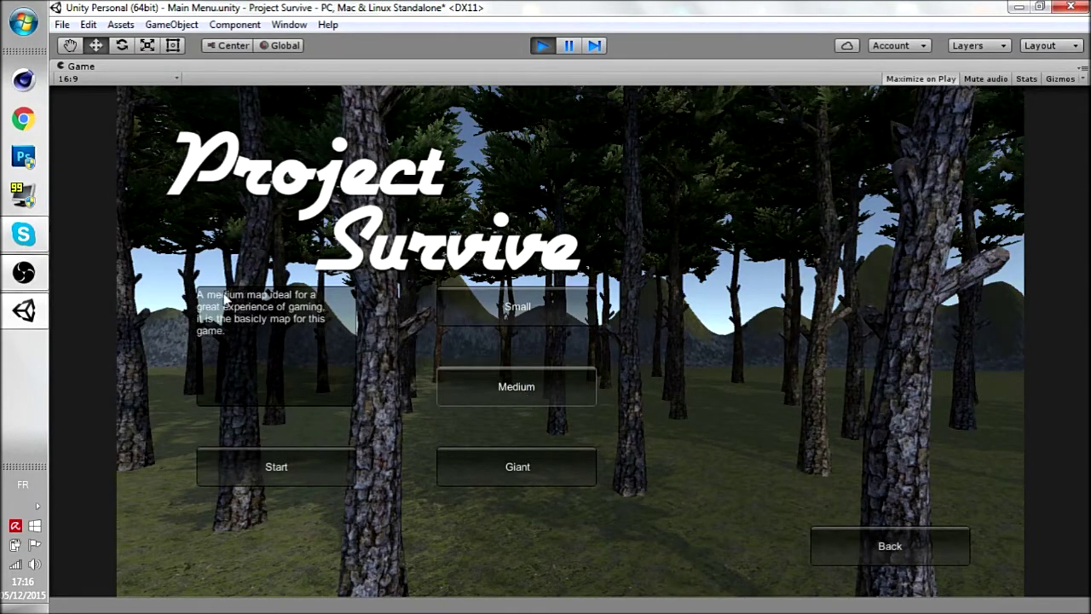
left_click(568, 460)
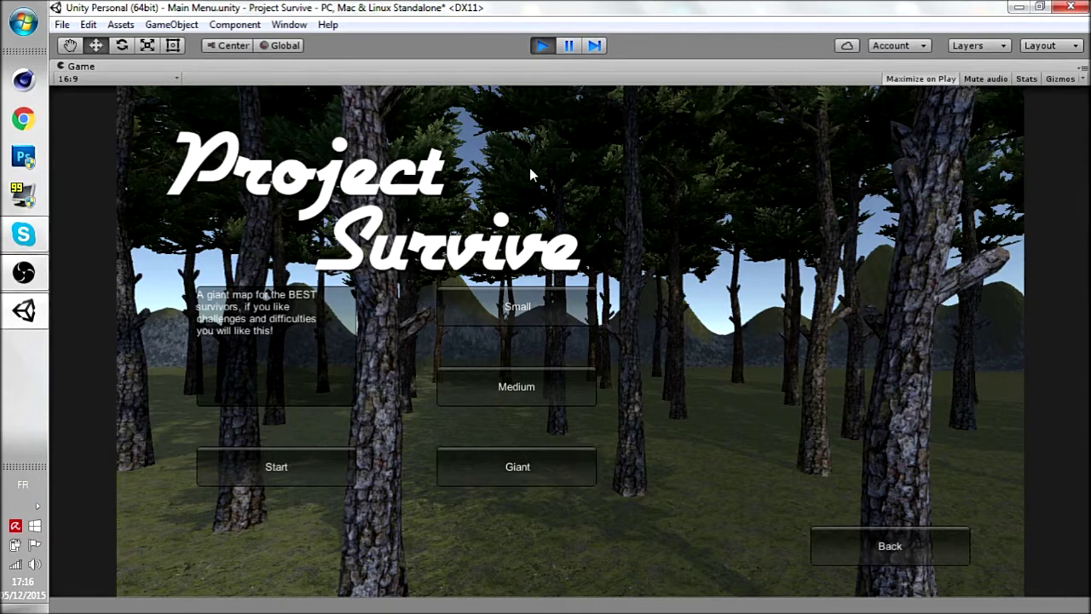
Back out to the game's main menu, revisit Play, return, and stop Play mode
left_click(891, 550)
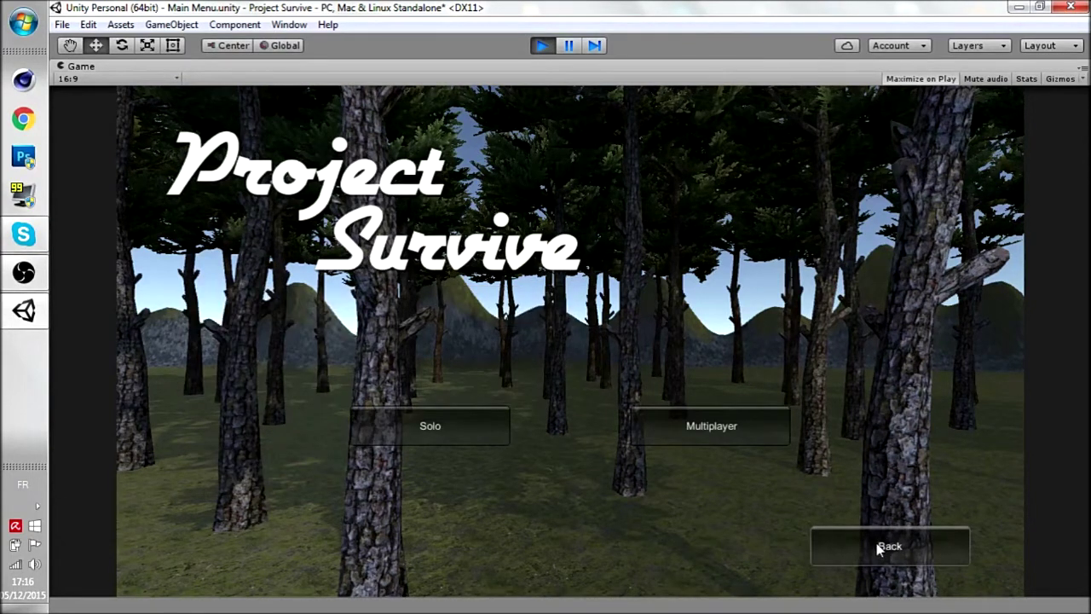
left_click(882, 547)
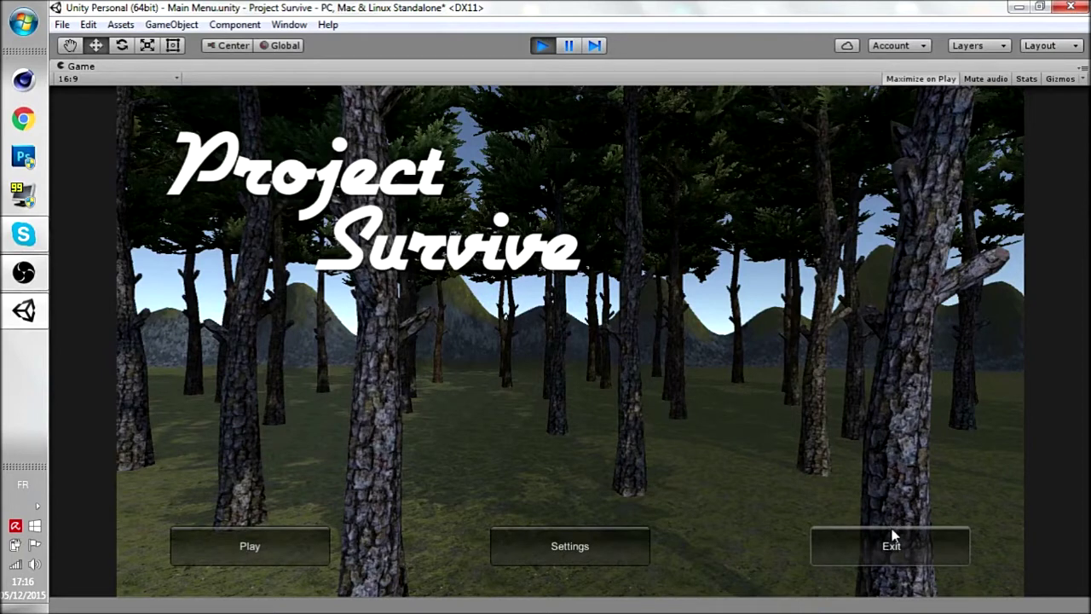
left_click(303, 550)
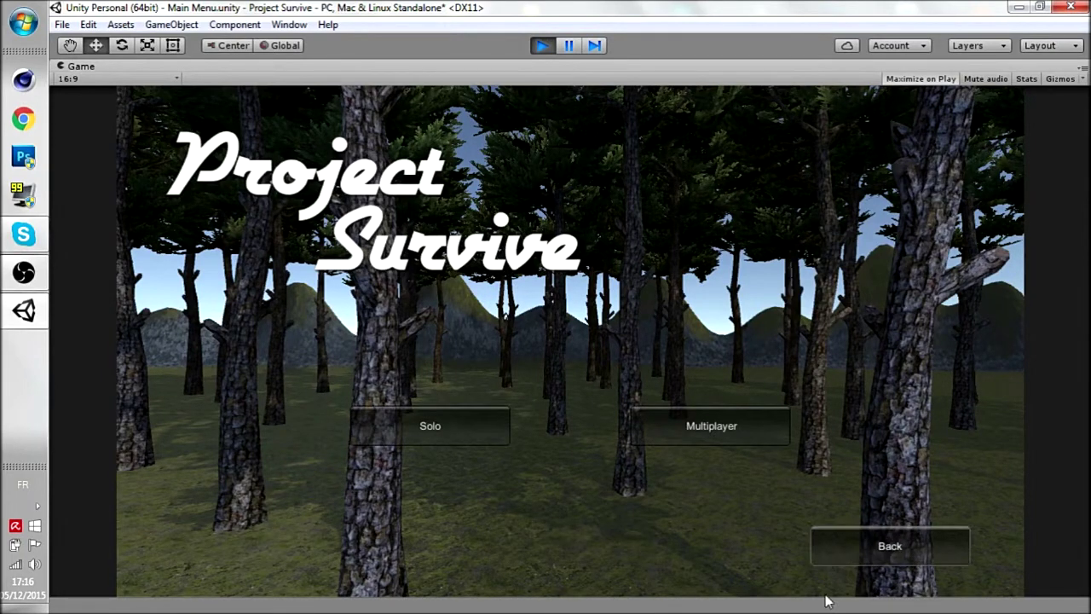
left_click(886, 559)
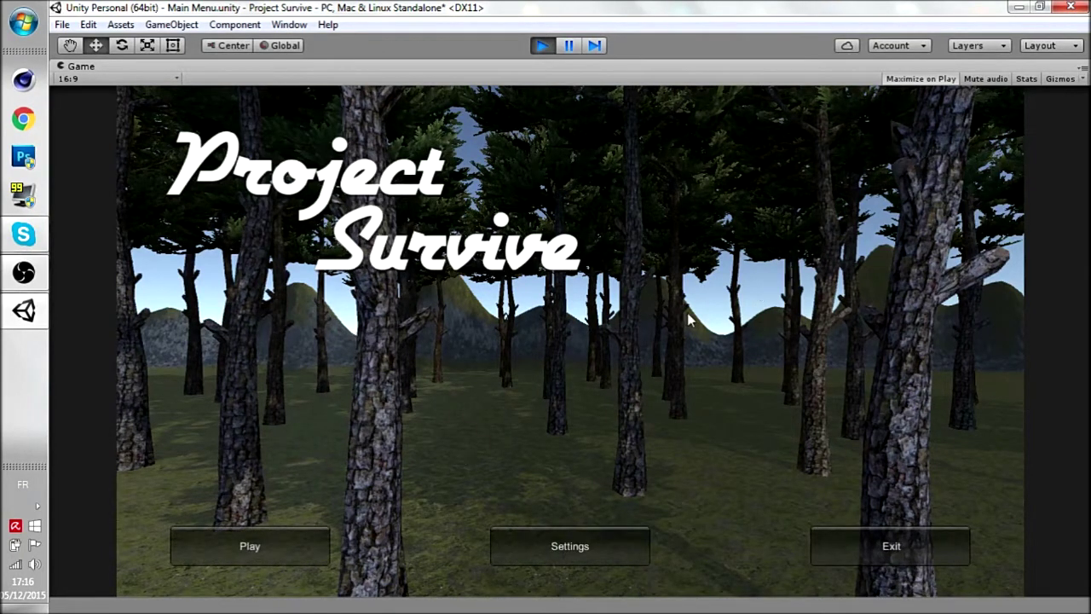
left_click(542, 45)
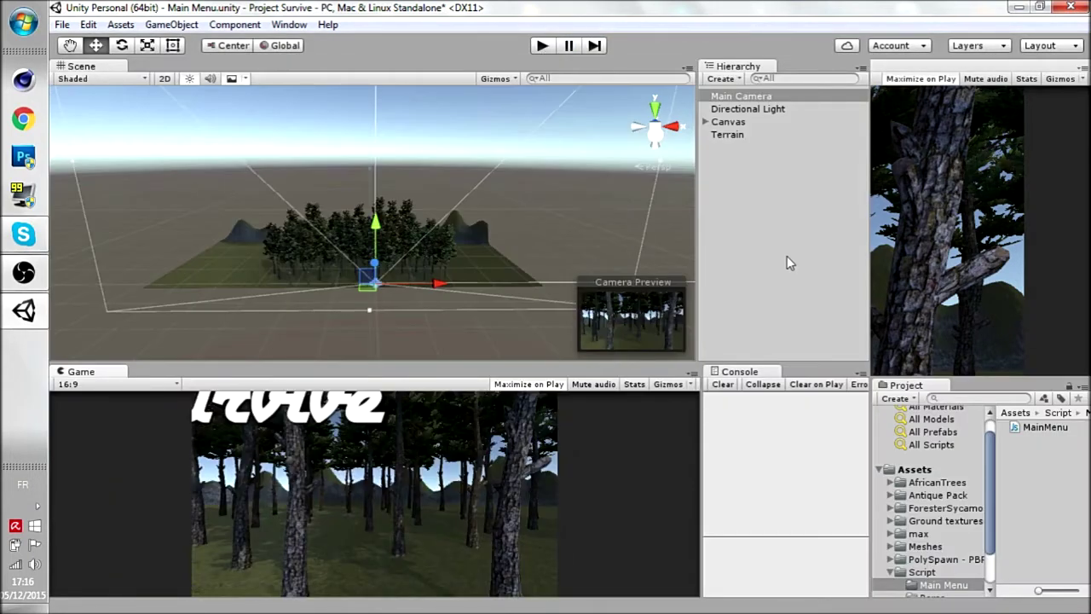
left_click(779, 232)
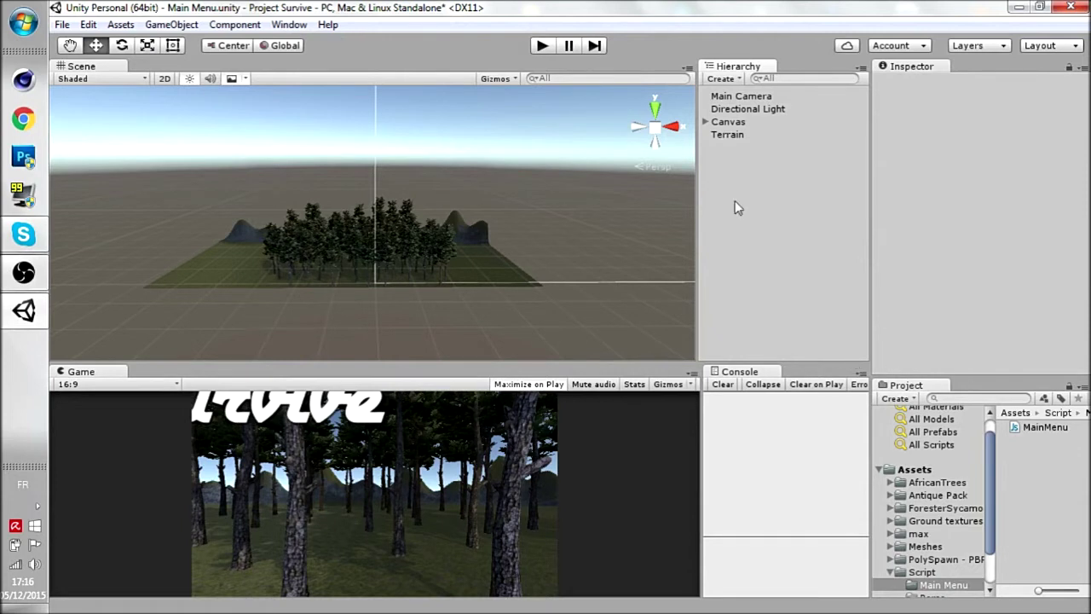
left_click(750, 97)
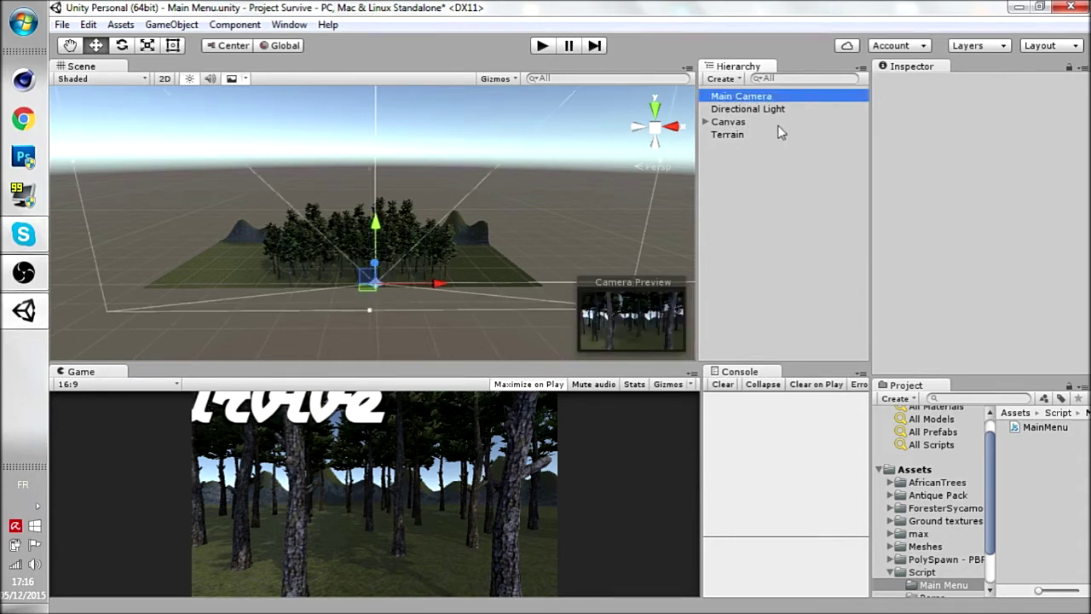
left_click_drag(1085, 171, 1083, 273)
scroll(1063, 299, "down", 2)
scroll(1064, 299, "down", 1)
scroll(1063, 294, "down", 2)
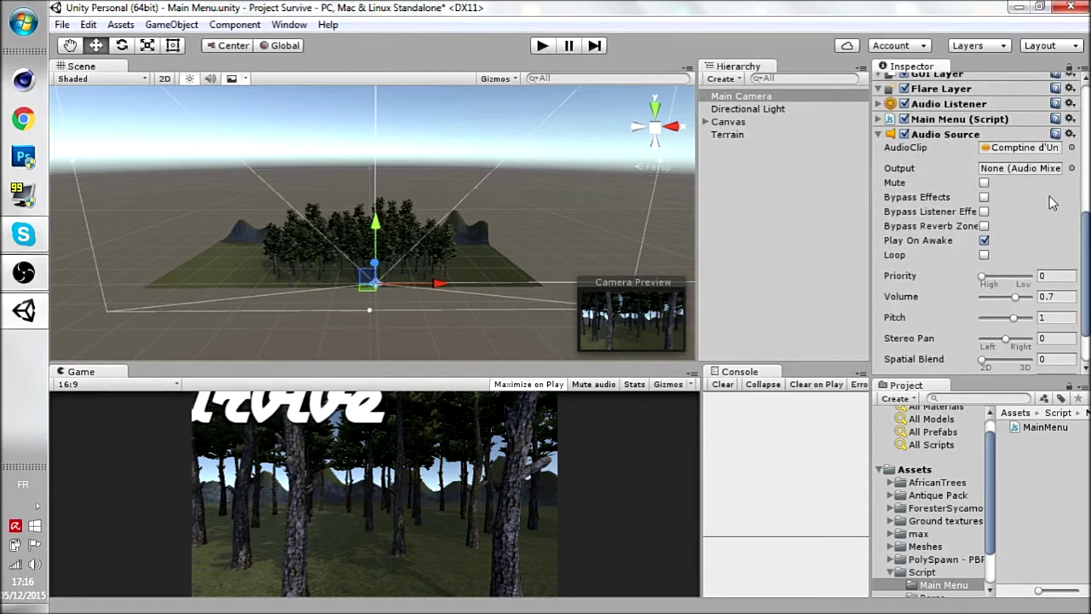
left_click(878, 136)
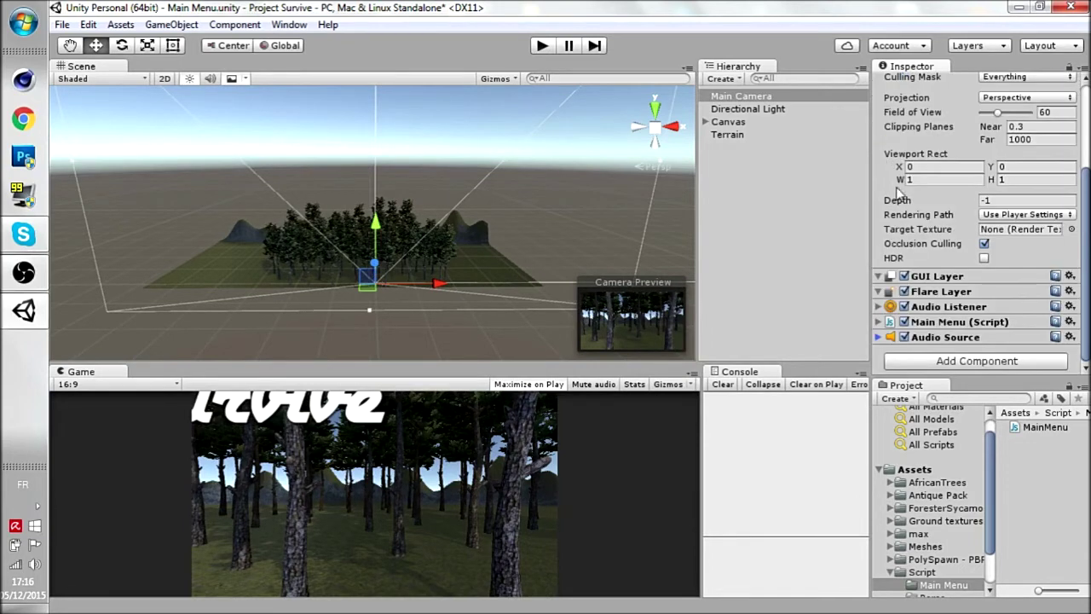
left_click(884, 338)
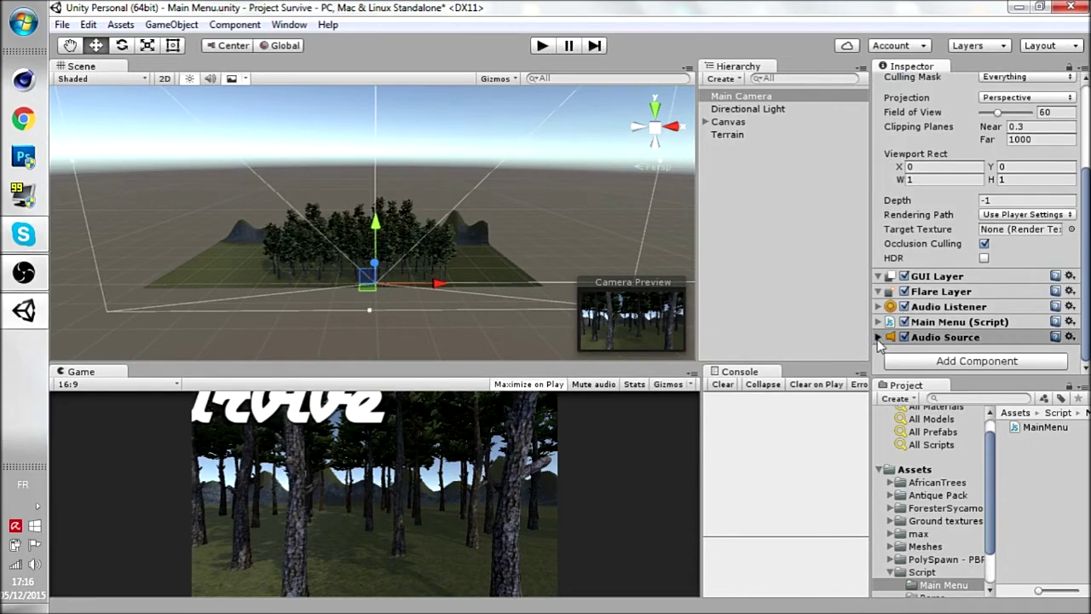
scroll(1006, 230, "down", 5)
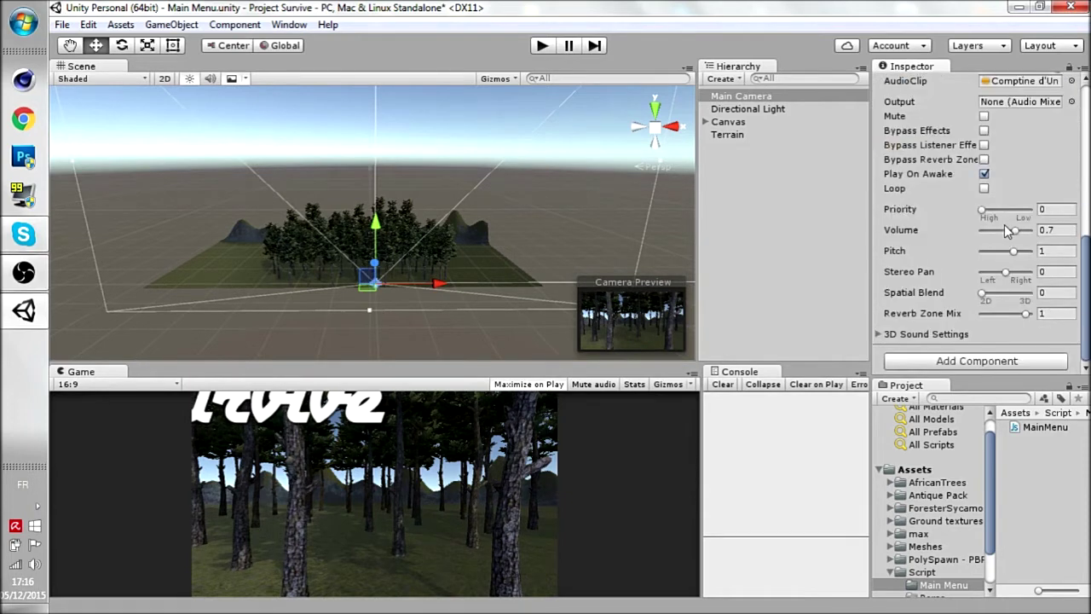
scroll(1003, 223, "up", 2)
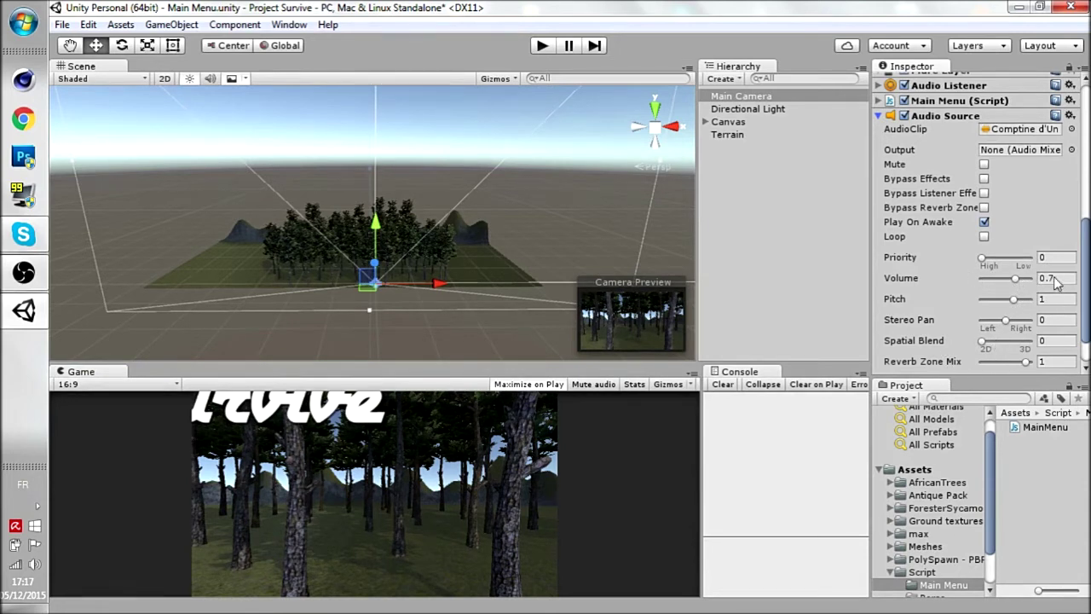
scroll(991, 219, "down", 2)
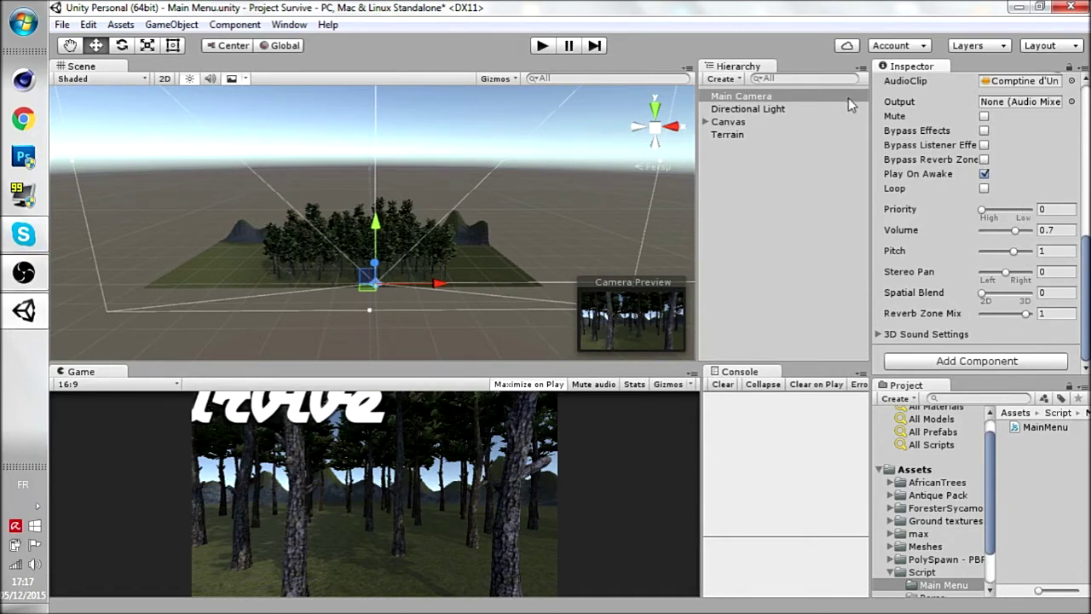
left_click(785, 271)
left_click(773, 95)
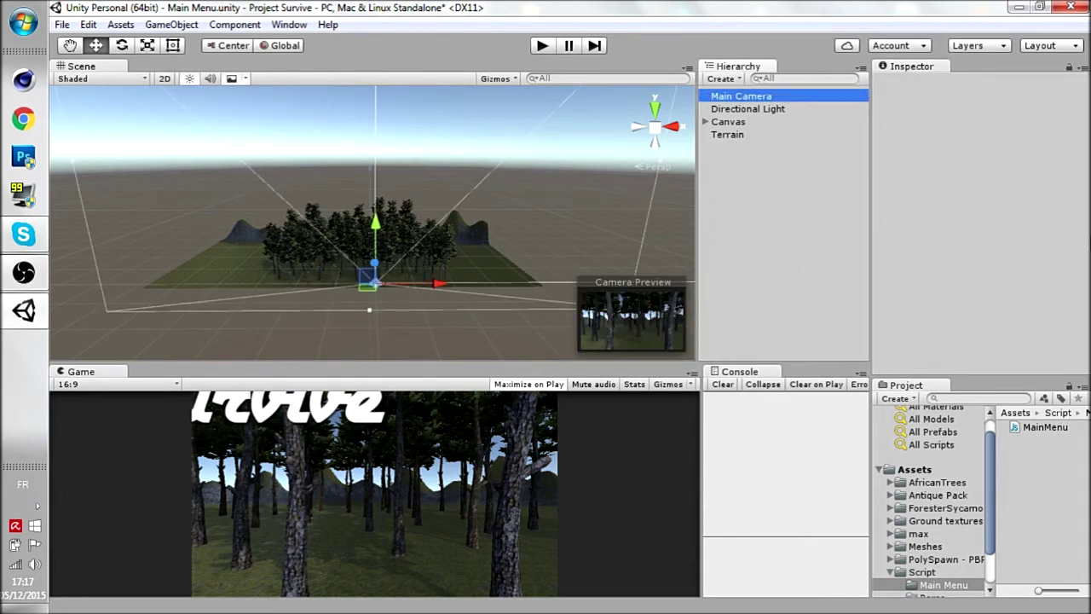
scroll(1029, 265, "down", 10)
scroll(1028, 265, "down", 3)
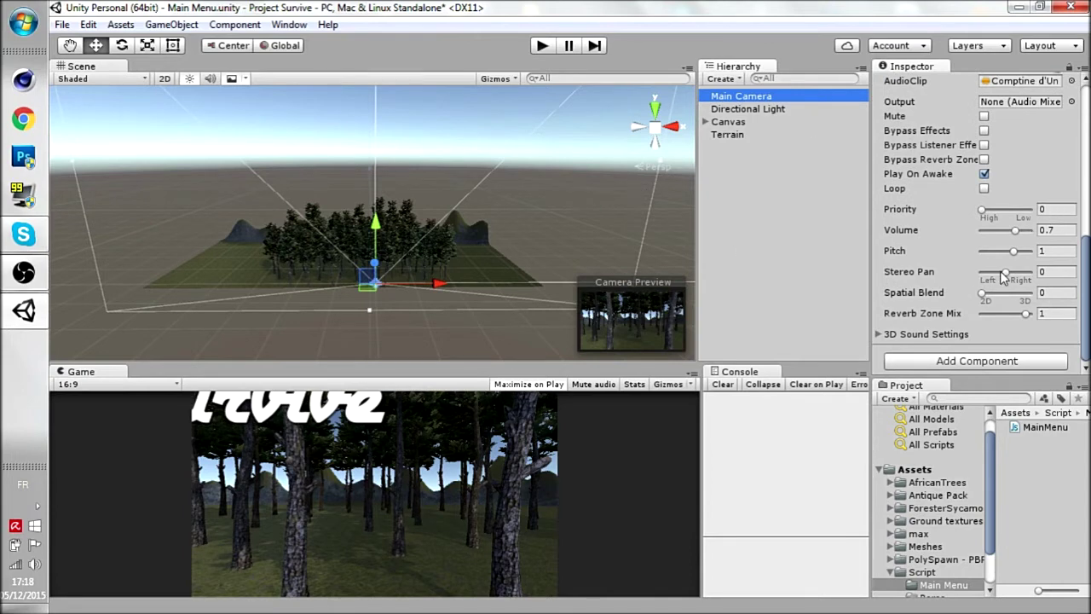
scroll(971, 243, "up", 10)
scroll(965, 246, "up", 2)
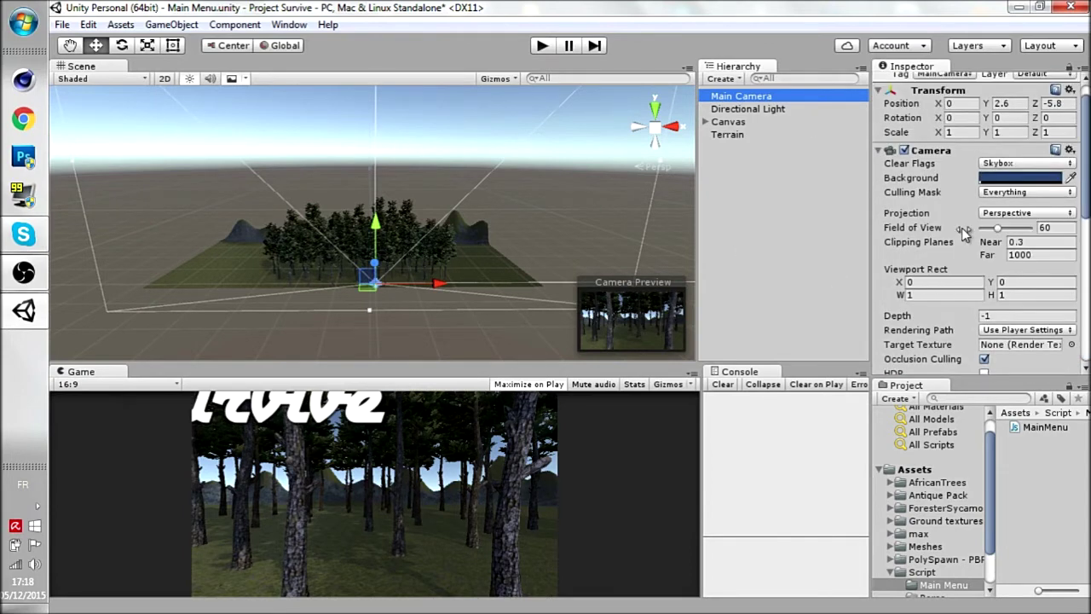
scroll(962, 227, "down", 2)
scroll(961, 227, "down", 4)
left_click(1044, 398)
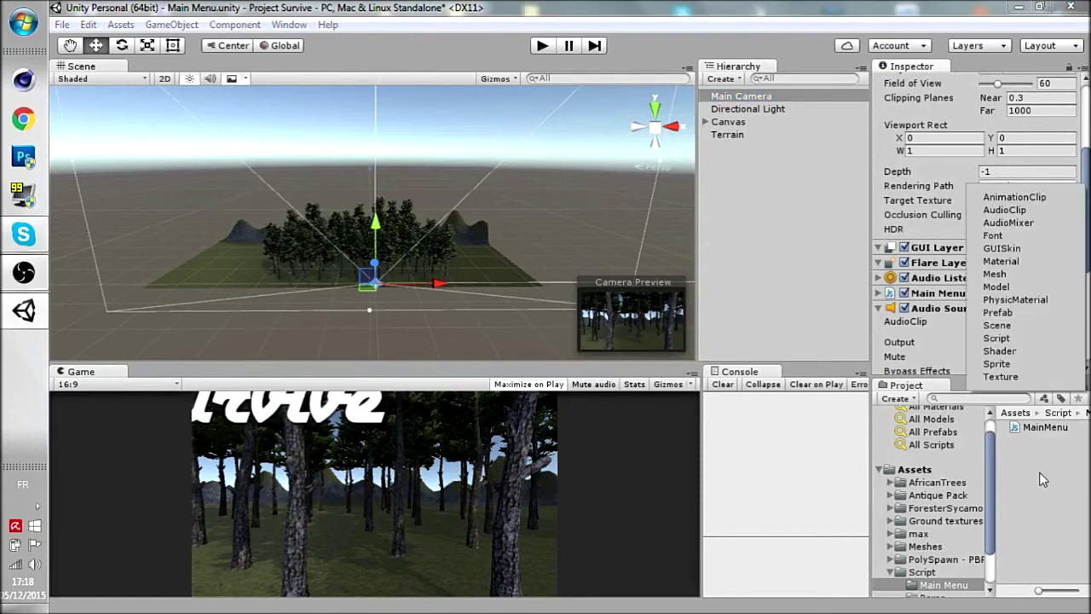
left_click(1043, 473)
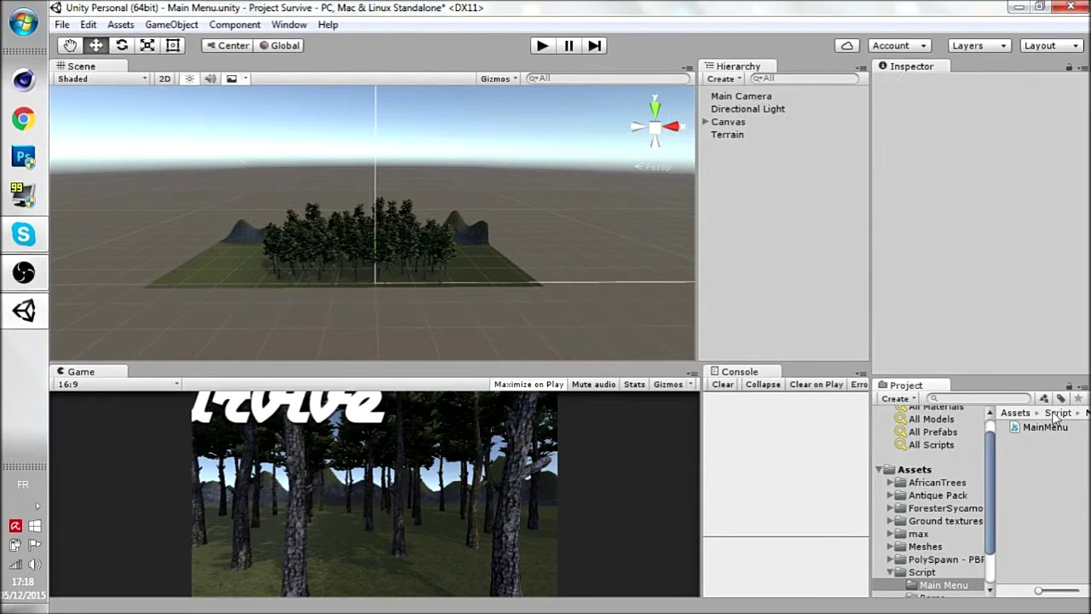
left_click(767, 102)
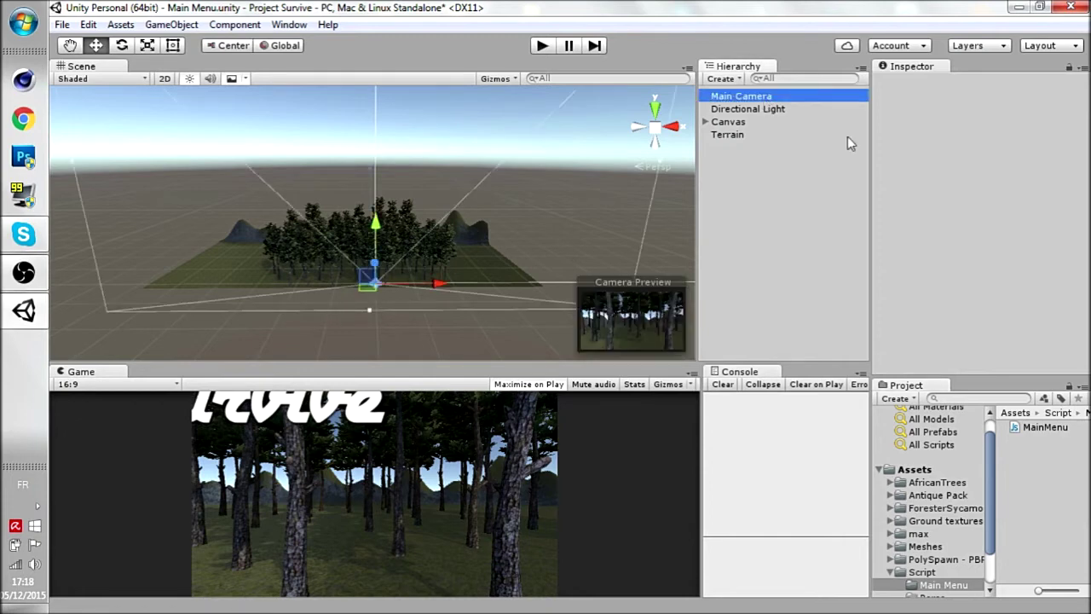
scroll(1031, 243, "down", 5)
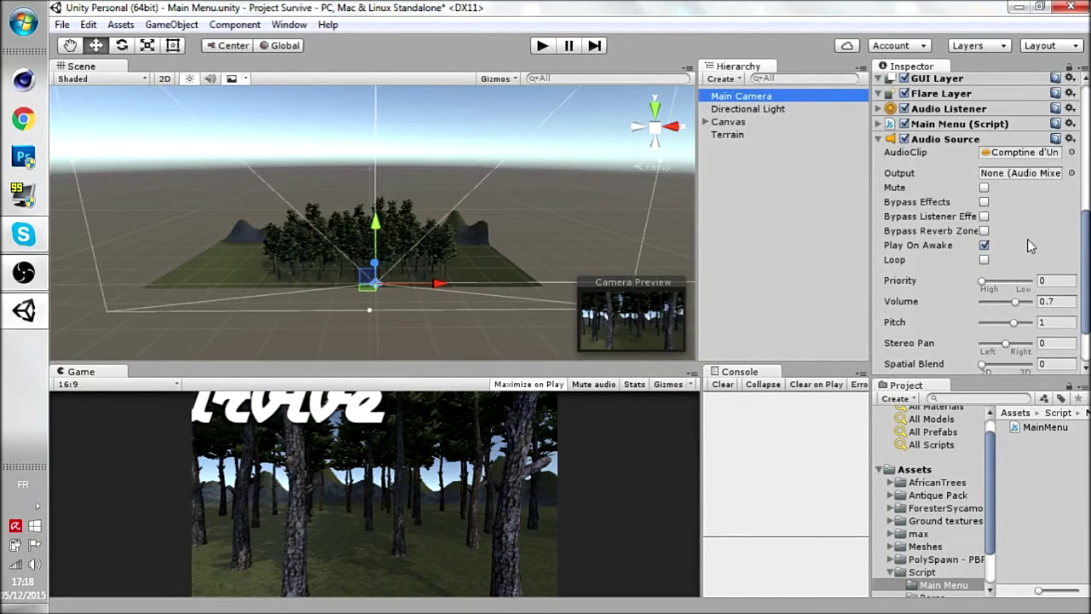
left_click(808, 180)
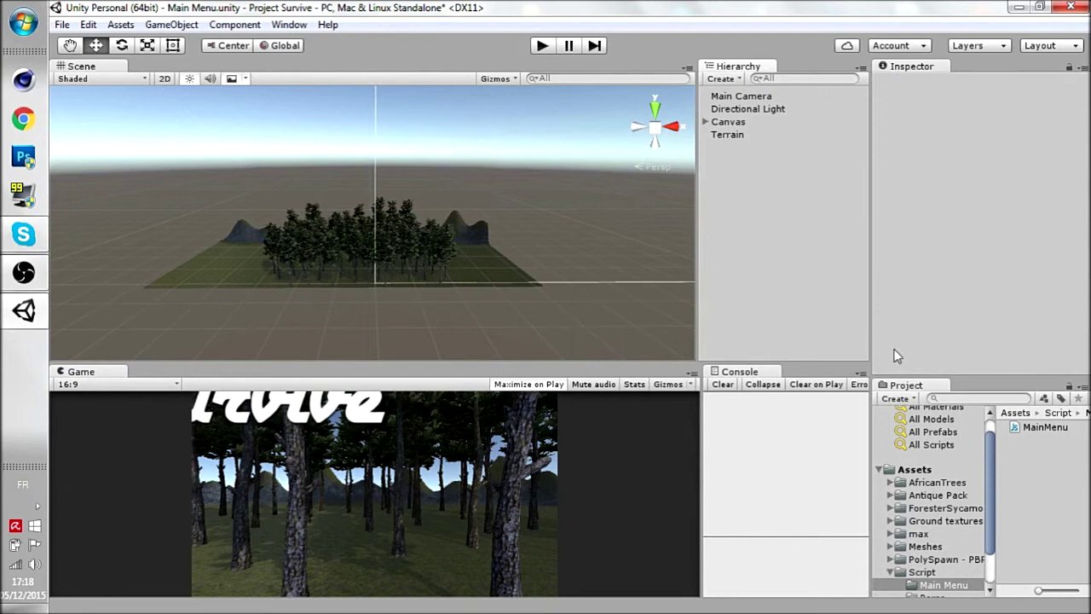
double_click(1064, 432)
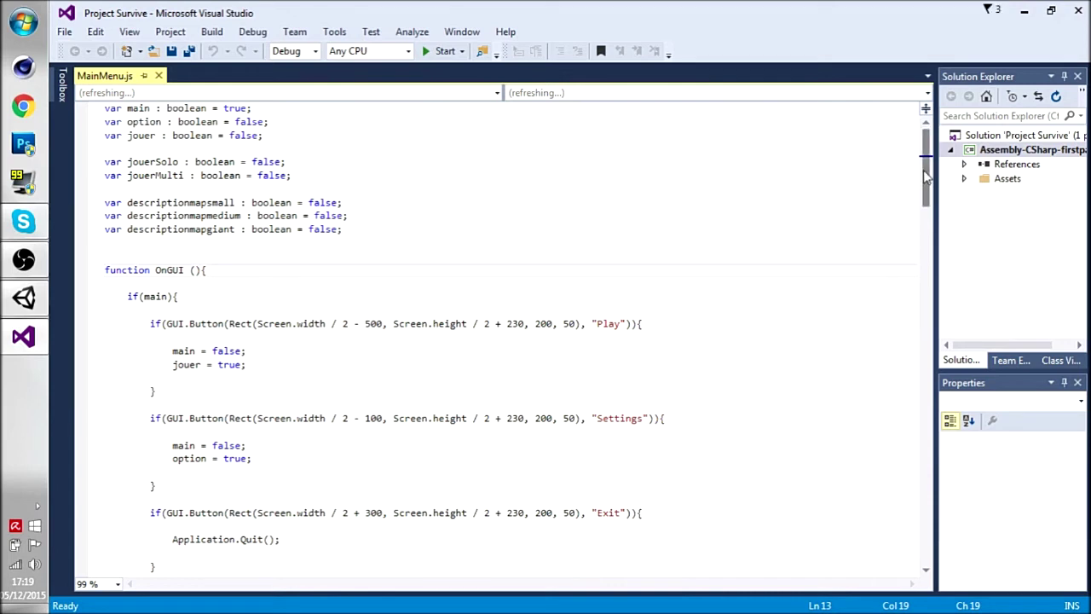
Scroll MainMenu.js to the descriptionmapsmall and descriptionmapmedium blocks that load Map#1 and Map#2
left_click(650, 175)
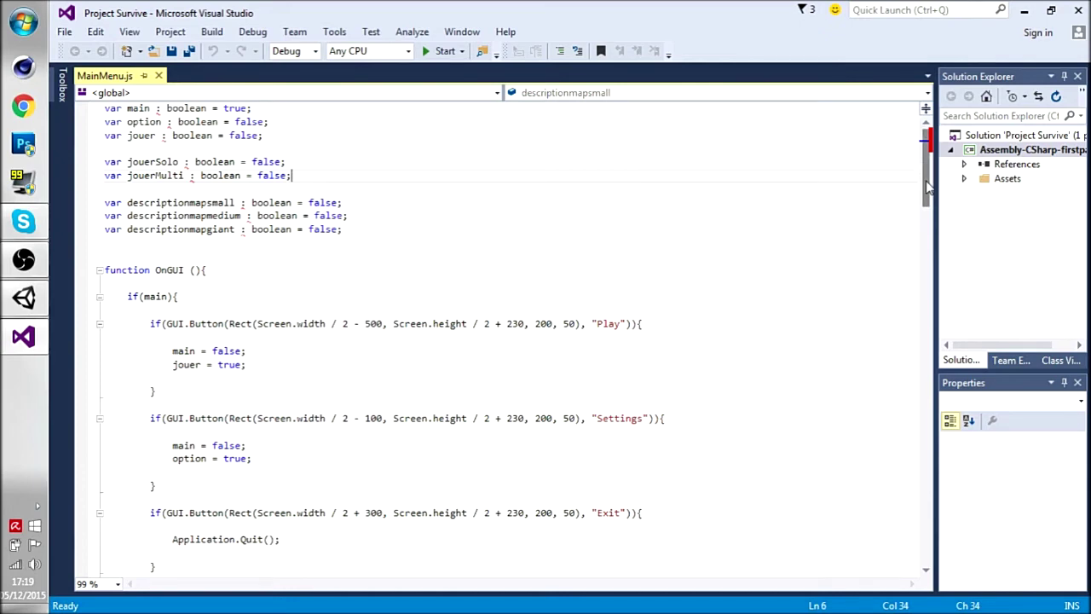
left_click_drag(929, 188, 914, 420)
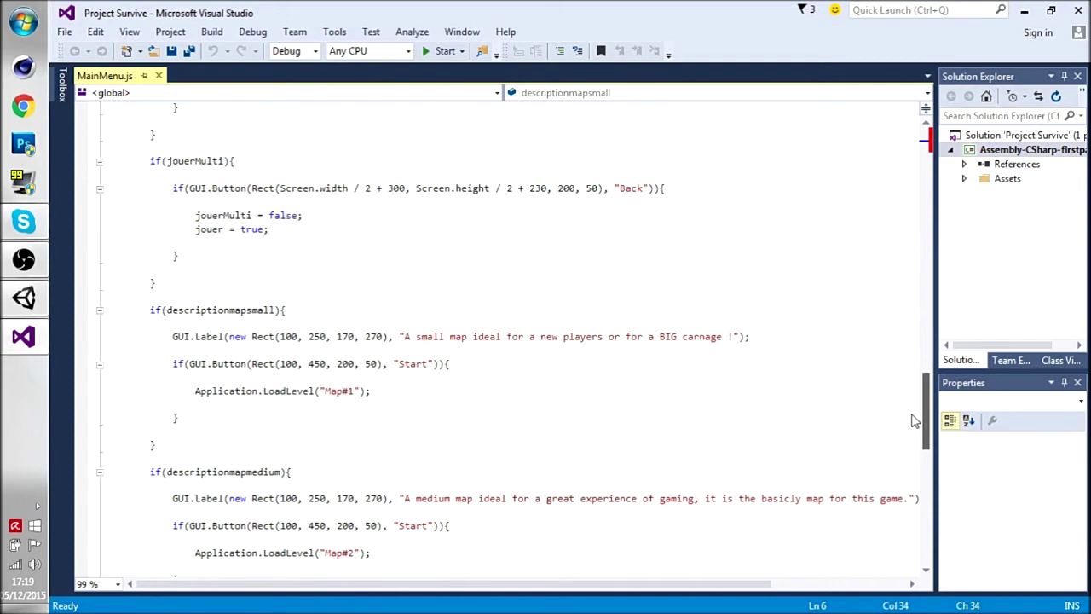
scroll(914, 420, "down", 3)
key("Up")
key("Up")
key("Up")
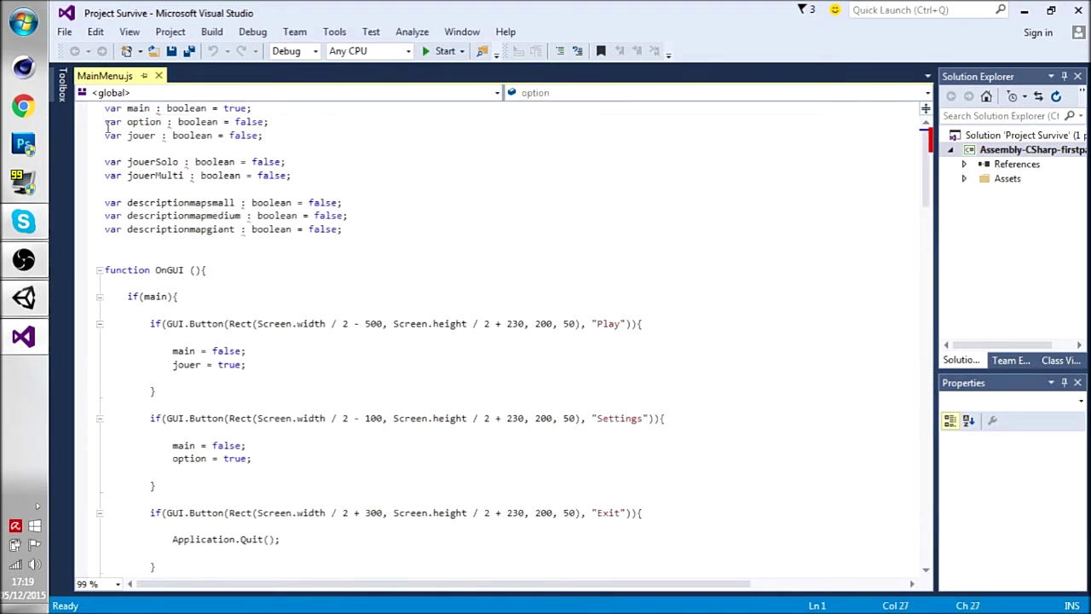
left_click_drag(106, 122, 301, 130)
left_click(301, 131)
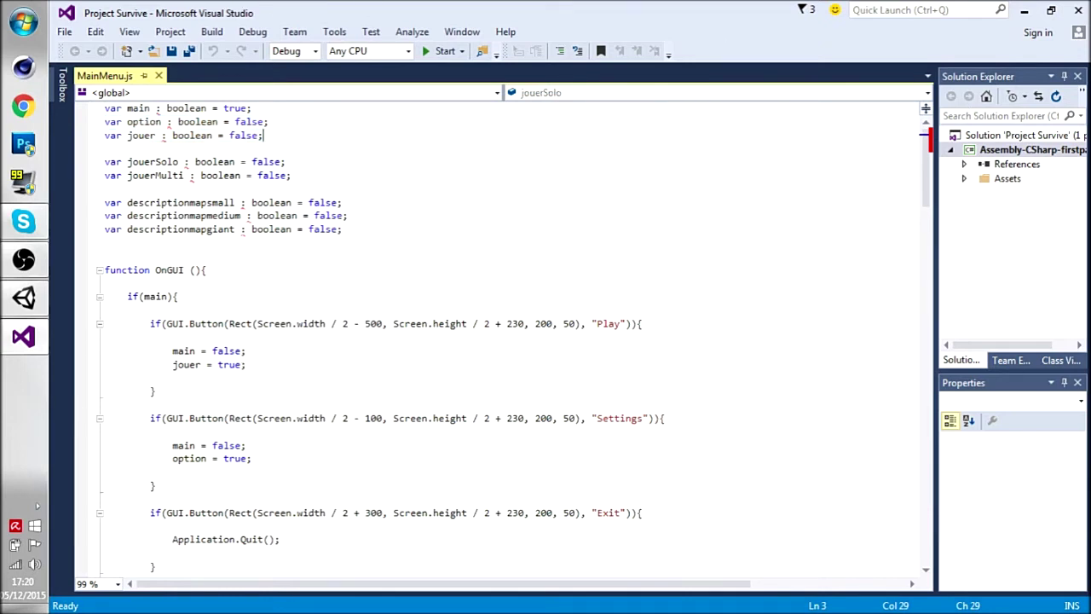
left_click(96, 143)
left_click(312, 140)
left_click(403, 202)
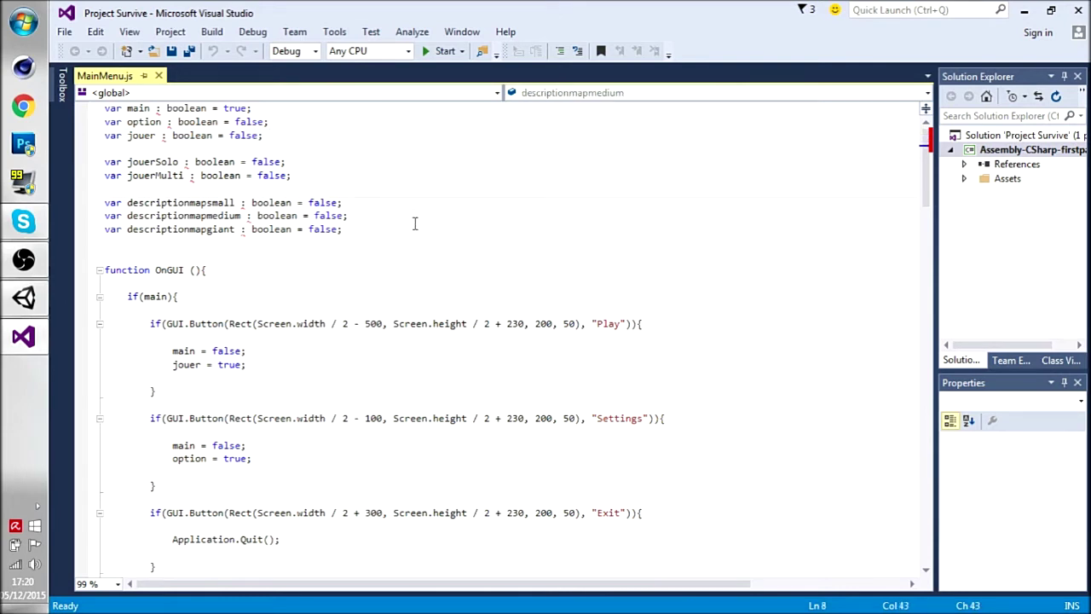
left_click(416, 219)
left_click(392, 237)
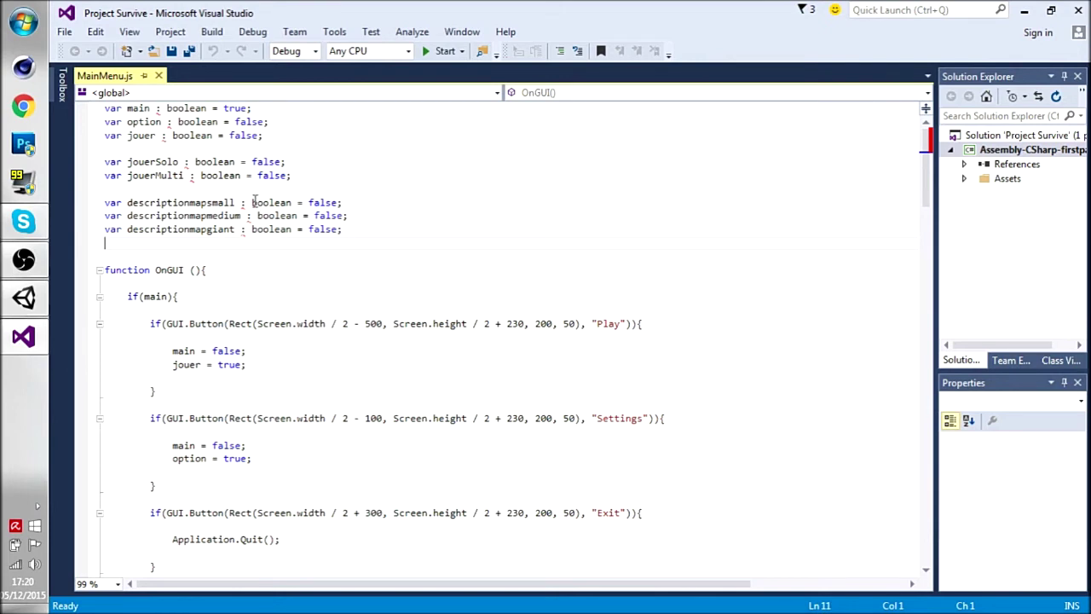
left_click_drag(104, 162, 286, 161)
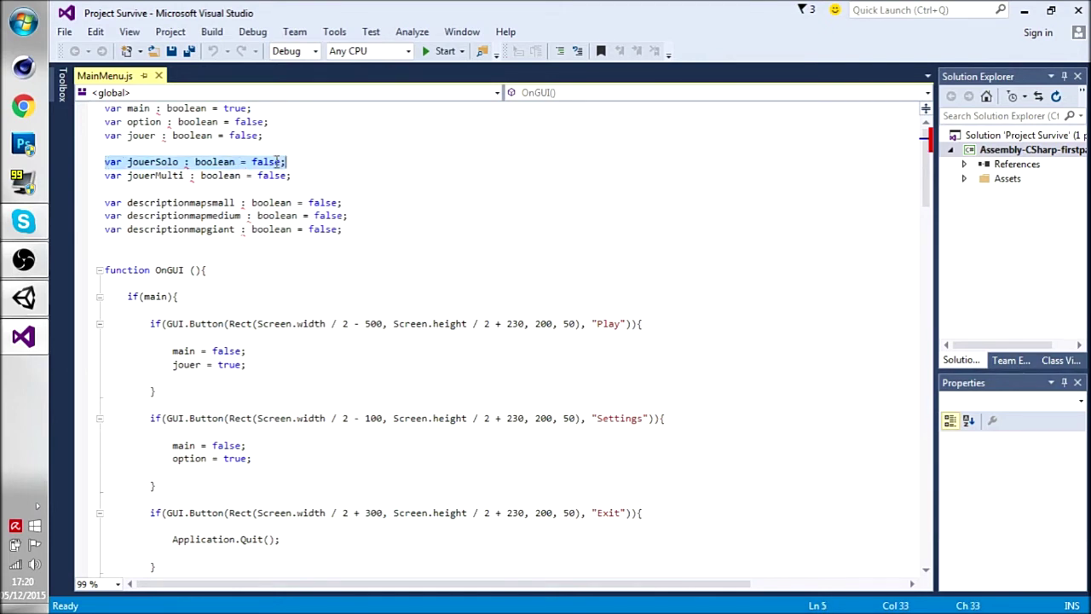
key("Right")
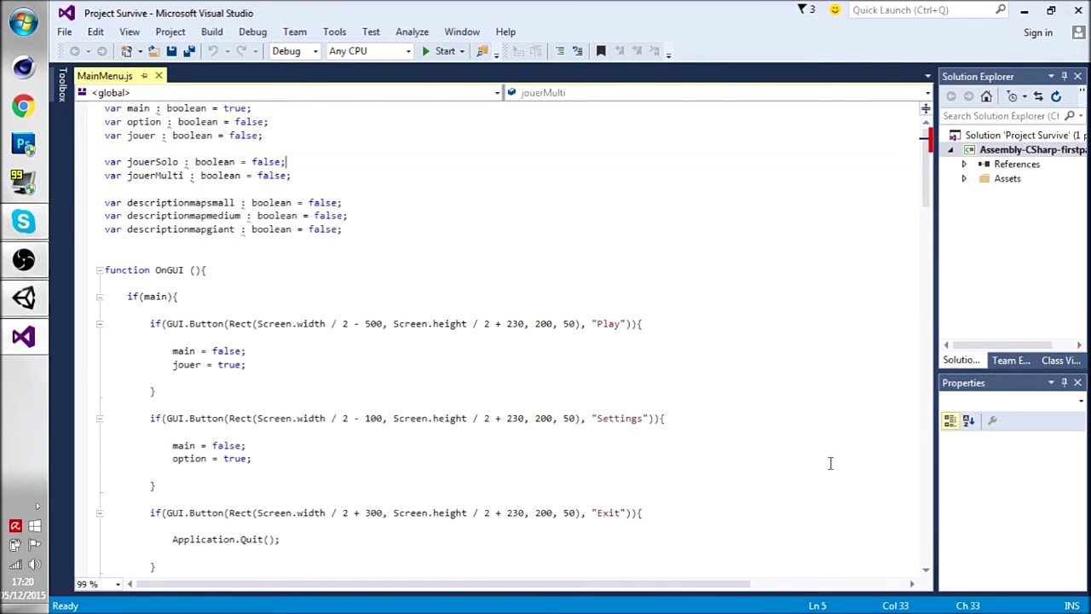
left_click_drag(113, 175, 240, 175)
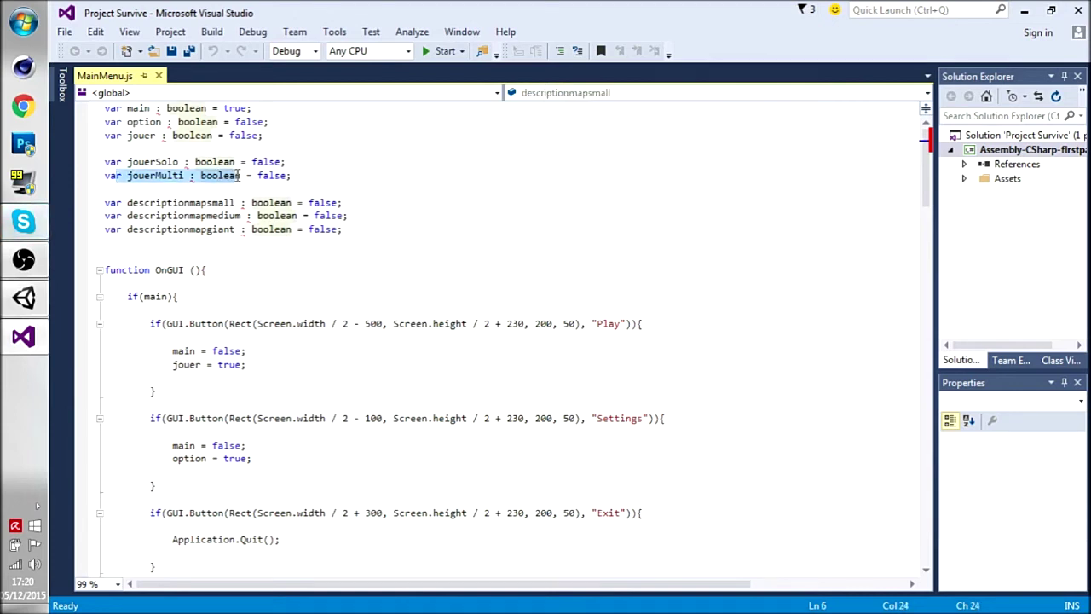
key("End")
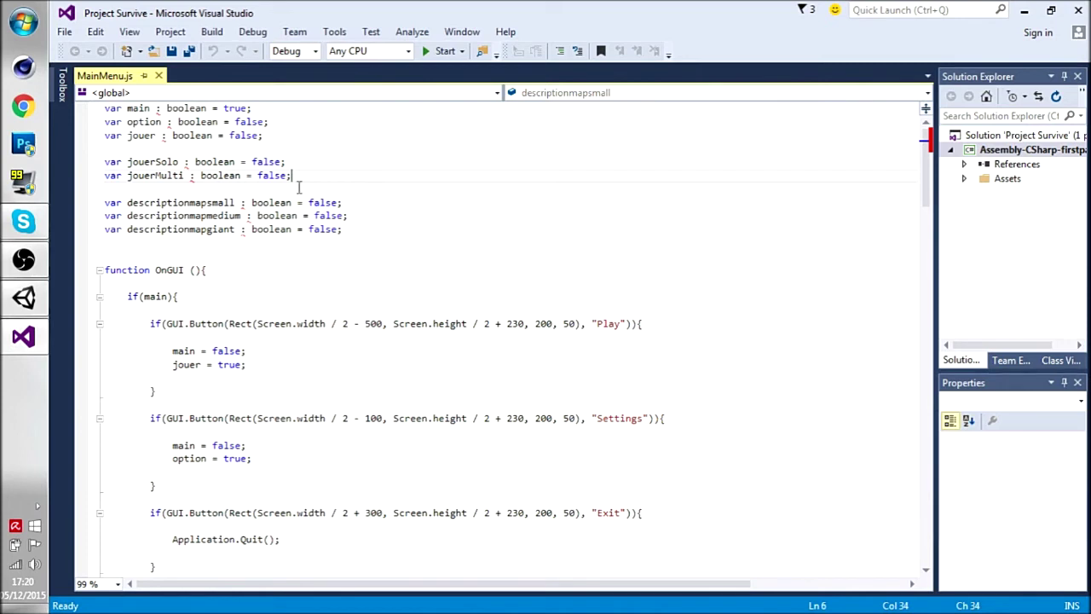
left_click_drag(100, 203, 134, 214)
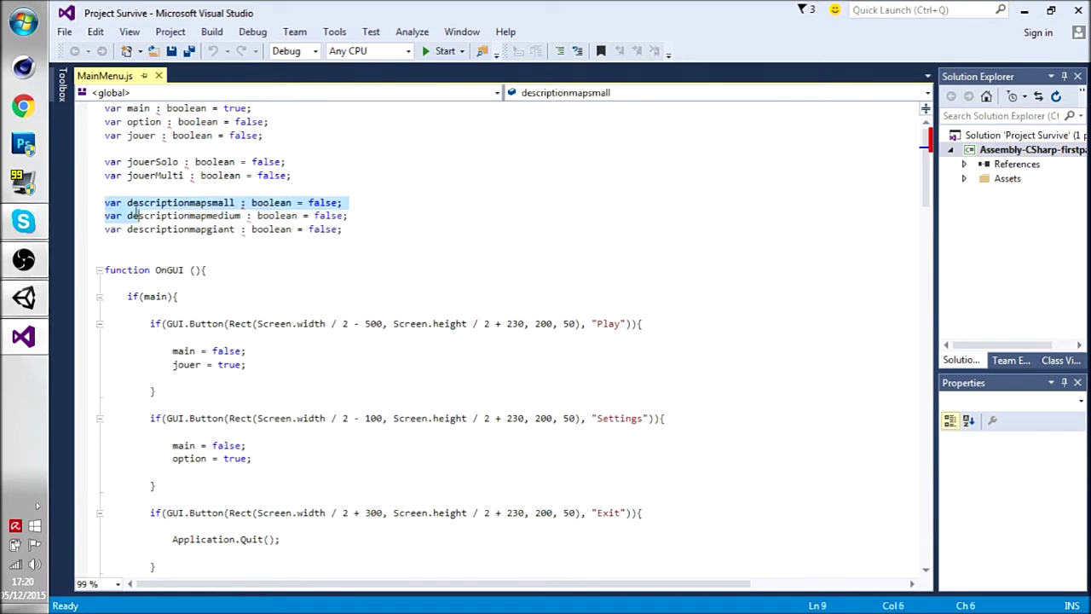
left_click(345, 229)
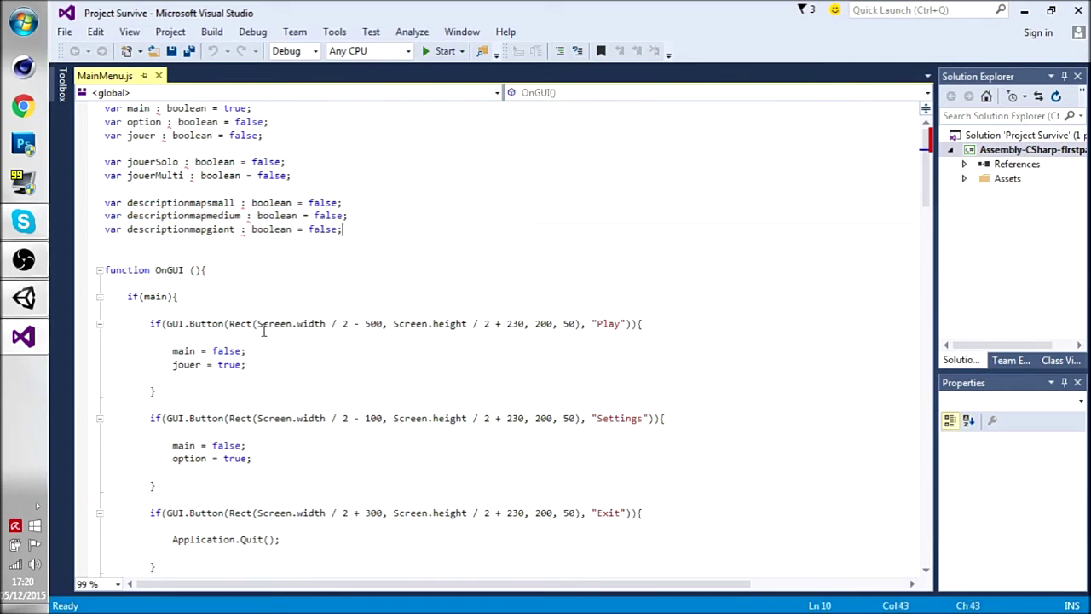
left_click(219, 270)
left_click(225, 297)
scroll(227, 301, "down", 1)
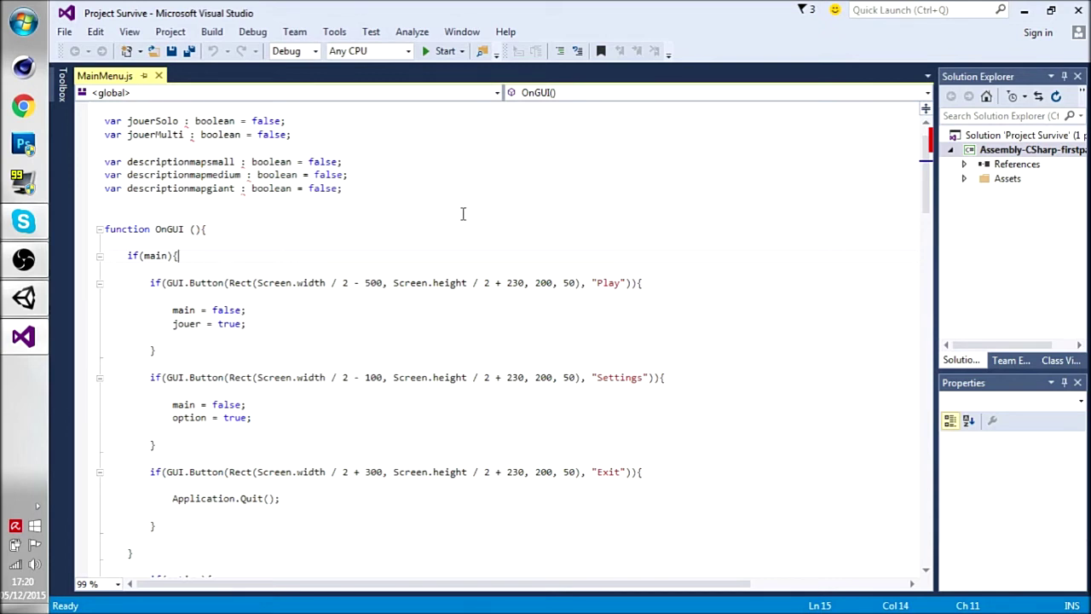
left_click_drag(117, 256, 312, 256)
left_click(205, 256)
left_click(125, 255)
left_click_drag(126, 256, 184, 256)
left_click(184, 256)
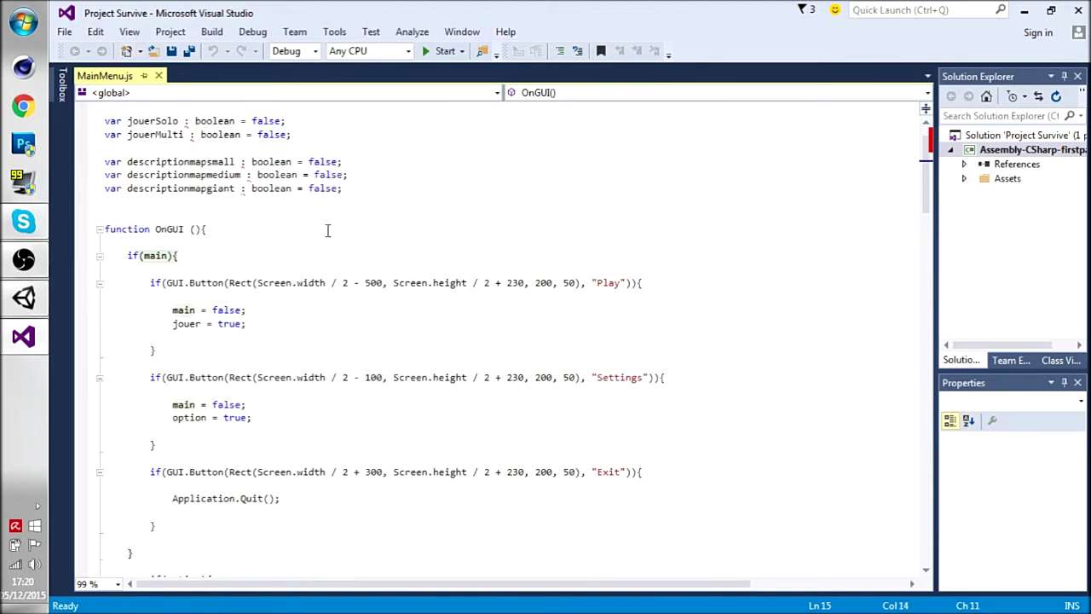
left_click_drag(150, 282, 541, 339)
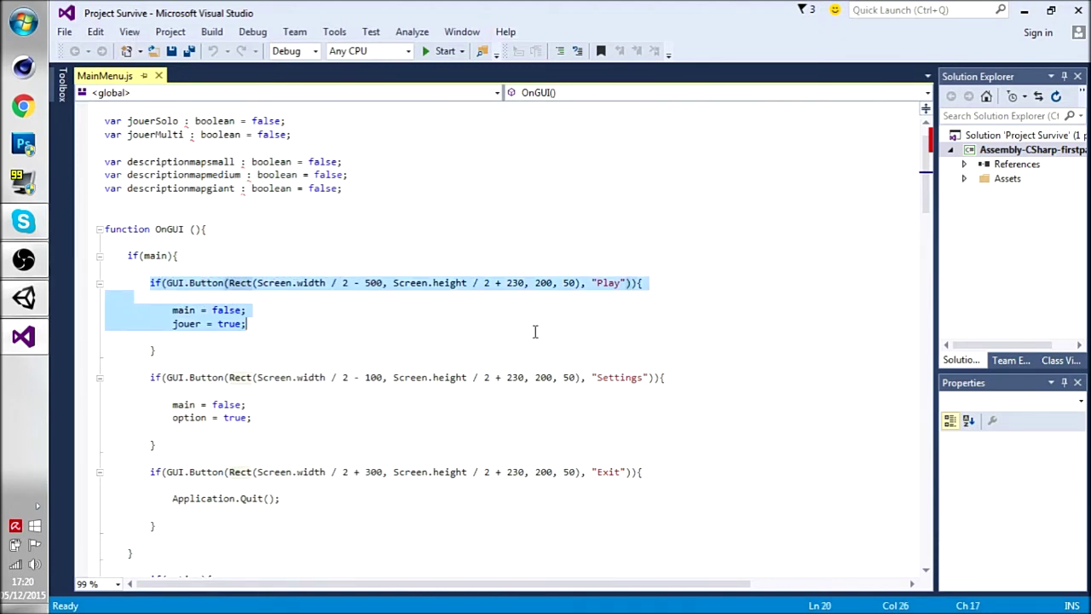
left_click(341, 345)
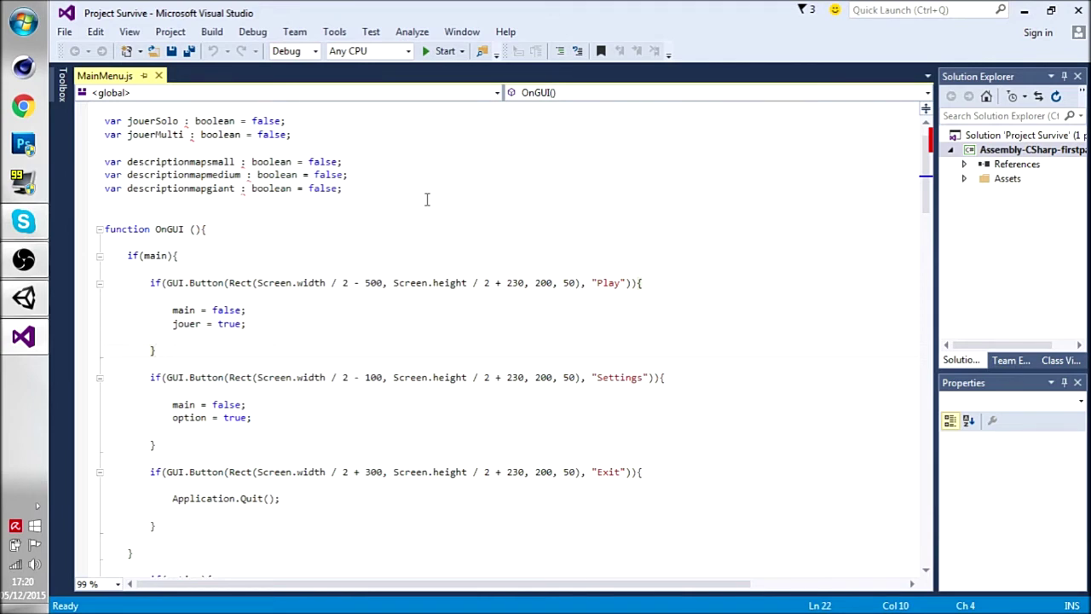
left_click_drag(150, 376, 640, 413)
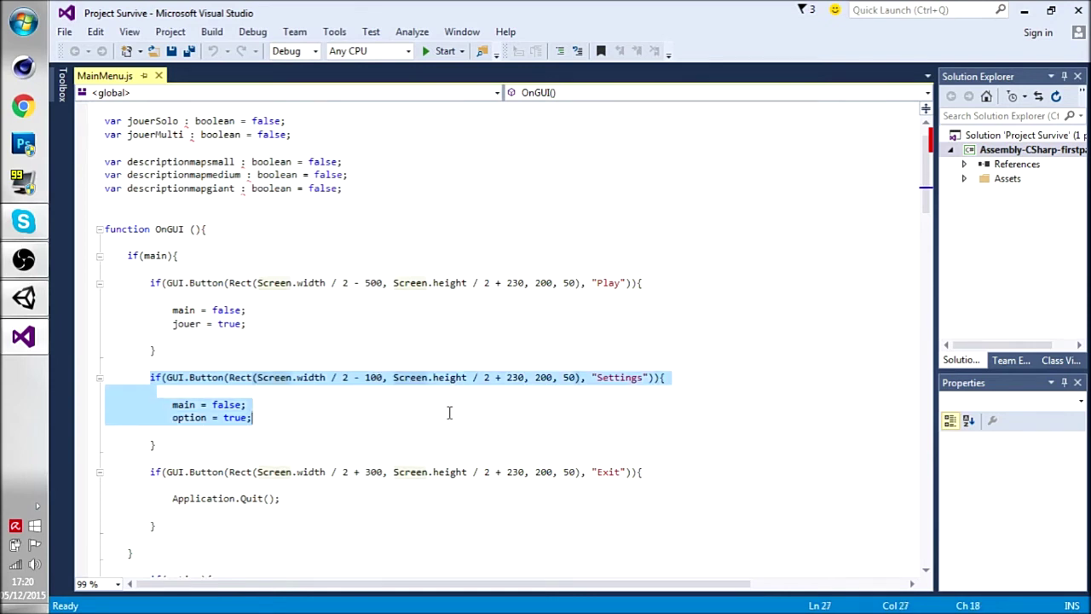
scroll(297, 386, "down", 1)
left_click(296, 389)
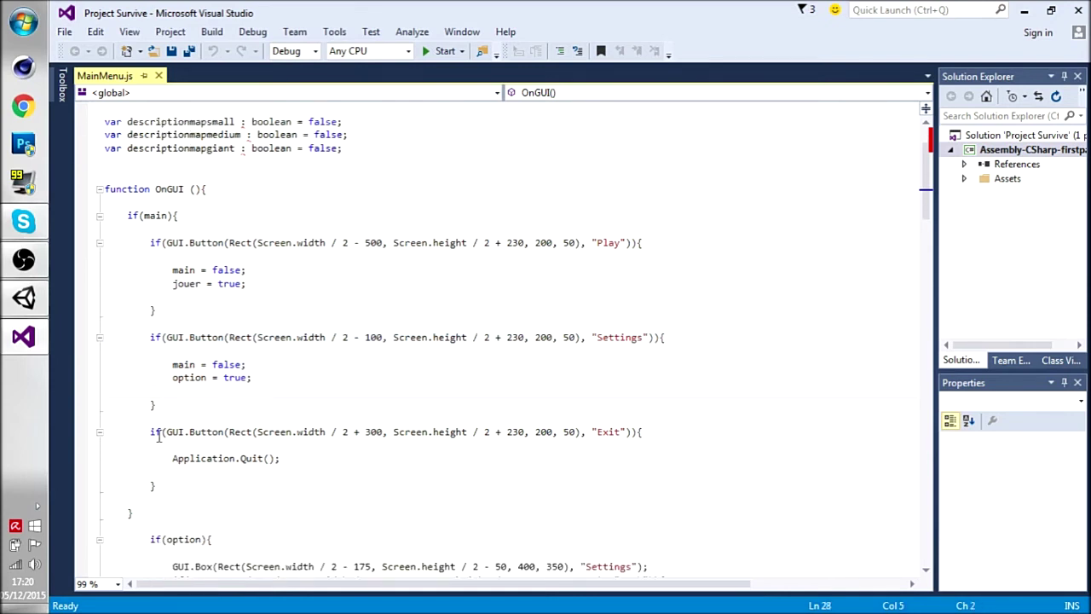
left_click_drag(150, 431, 483, 440)
left_click(329, 463)
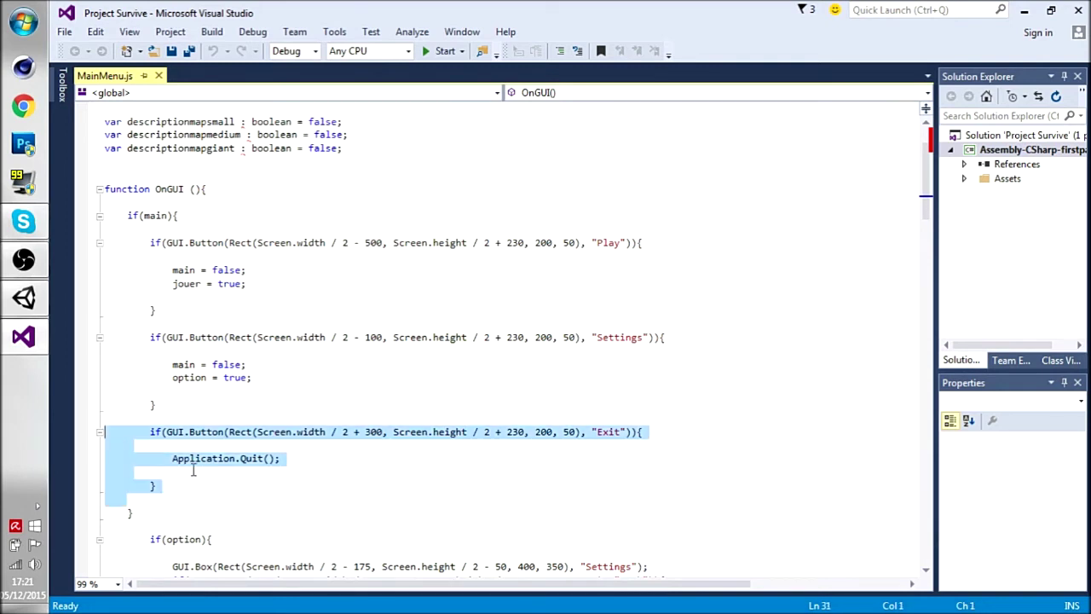
key("Down")
key("Down")
key("Down")
scroll(264, 486, "down", 3)
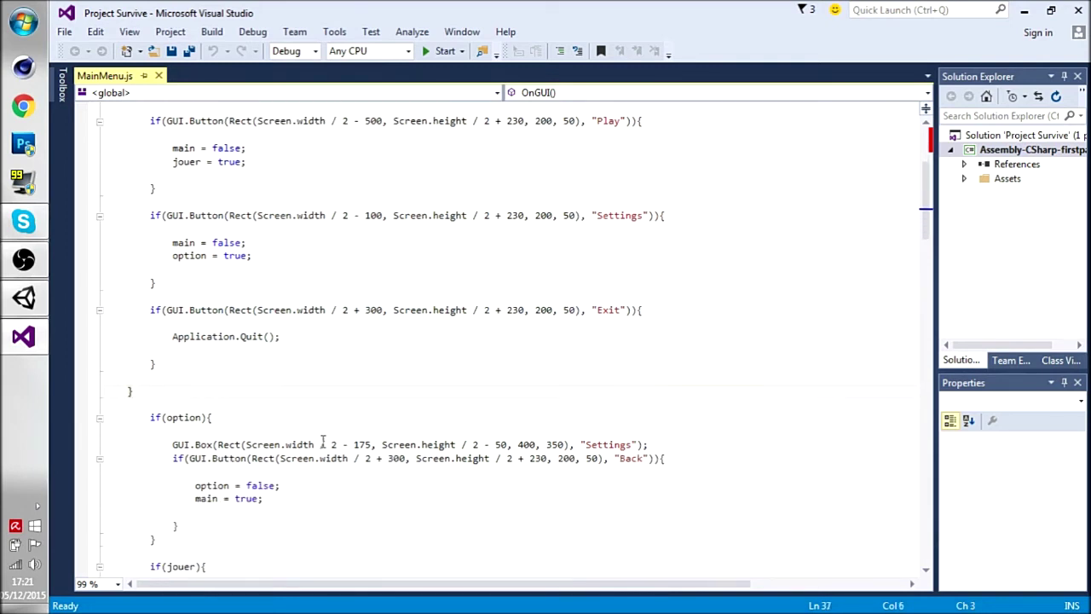
scroll(325, 443, "down", 3)
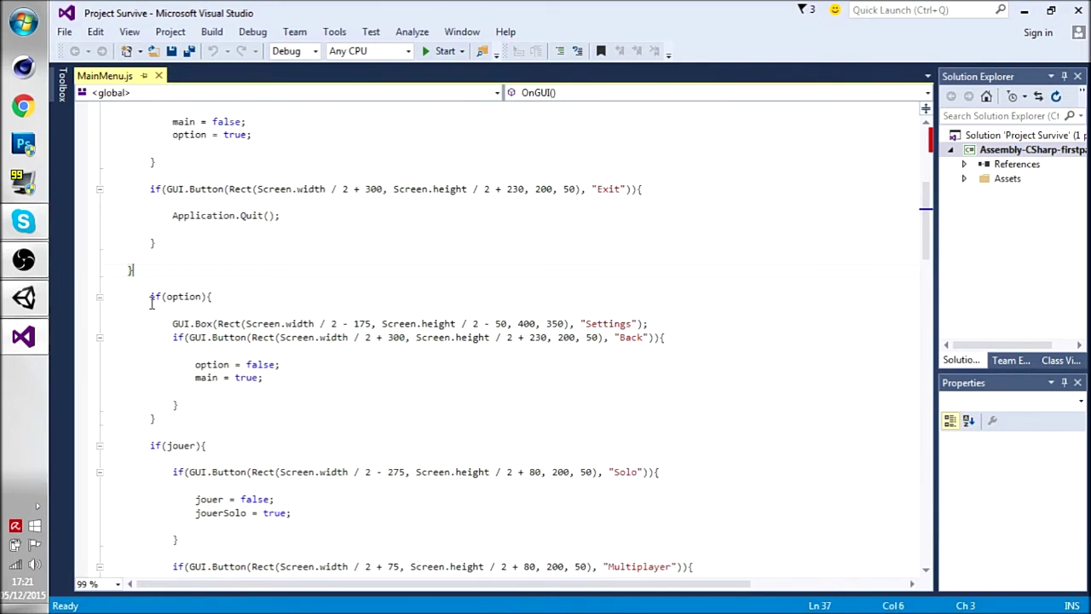
key("Down")
key("Down")
key("Down")
key("End")
left_click_drag(172, 323, 215, 325)
left_click(372, 403)
left_click_drag(658, 337, 581, 338)
key("Down")
key("Down")
key("Down")
scroll(503, 524, "down", 1)
scroll(401, 426, "down", 2)
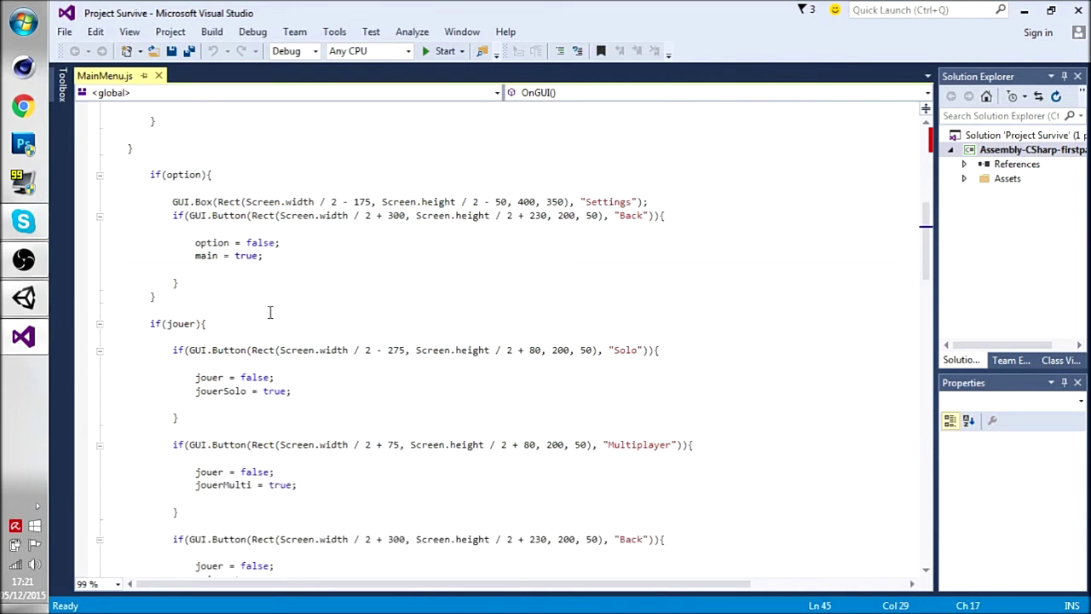
scroll(273, 319, "down", 1)
left_click_drag(148, 282, 208, 282)
left_click(228, 283)
scroll(235, 290, "down", 2)
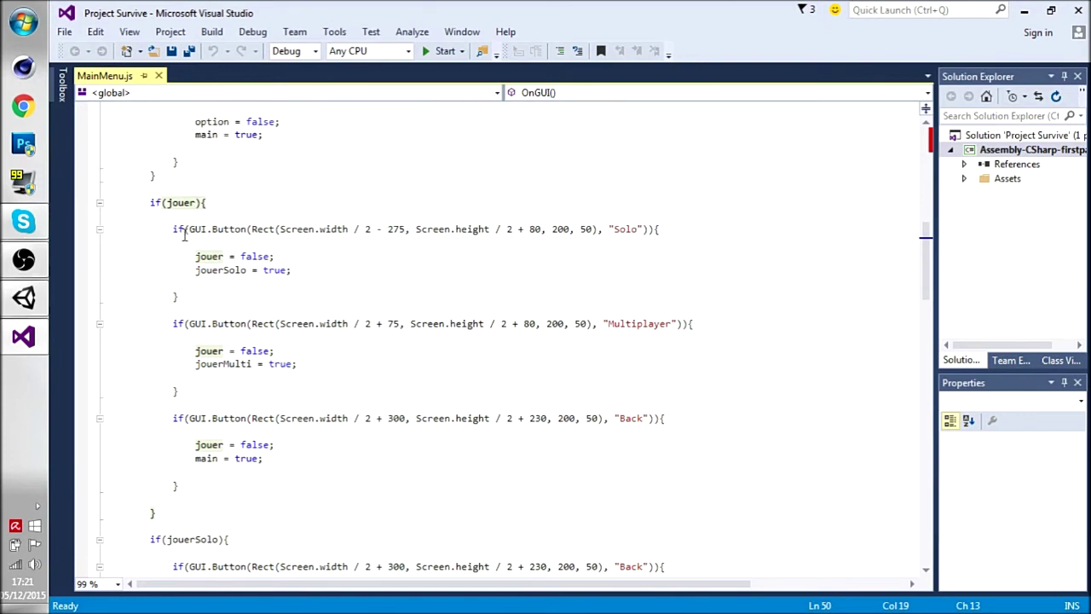
left_click_drag(171, 228, 230, 227)
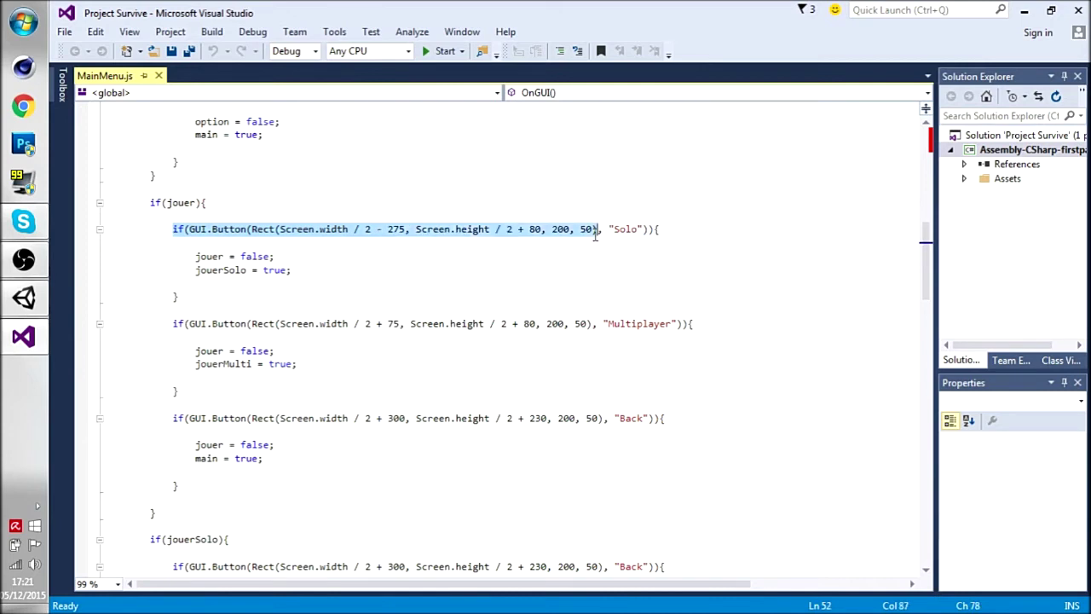
left_click_drag(230, 228, 594, 228)
key("End")
left_click_drag(280, 228, 767, 236)
left_click(726, 242)
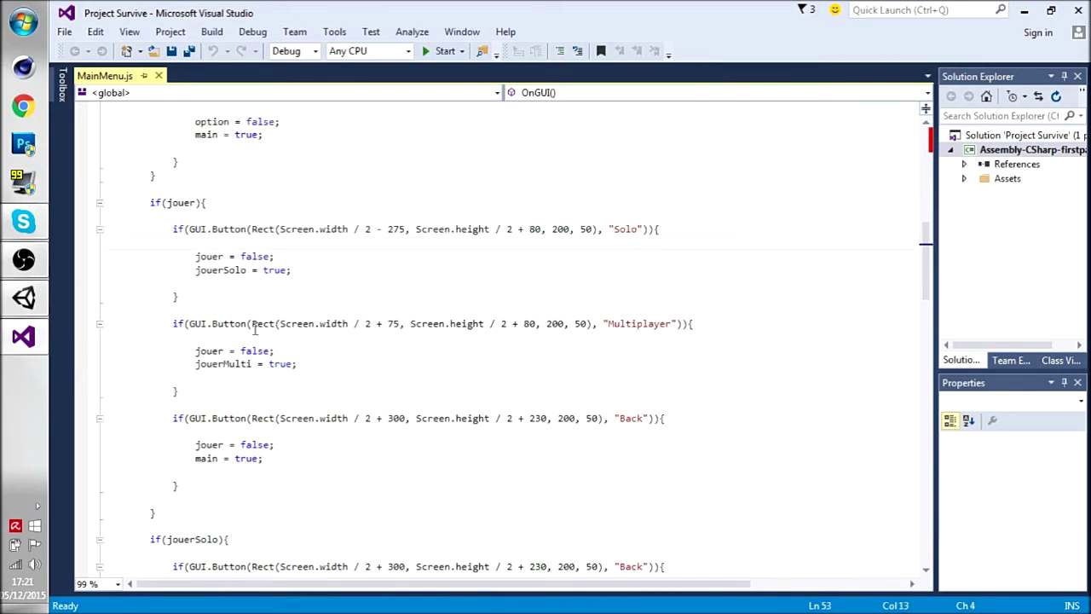
left_click_drag(166, 328, 718, 324)
left_click(721, 361)
left_click_drag(179, 413, 656, 416)
left_click(656, 386)
scroll(298, 317, "down", 5)
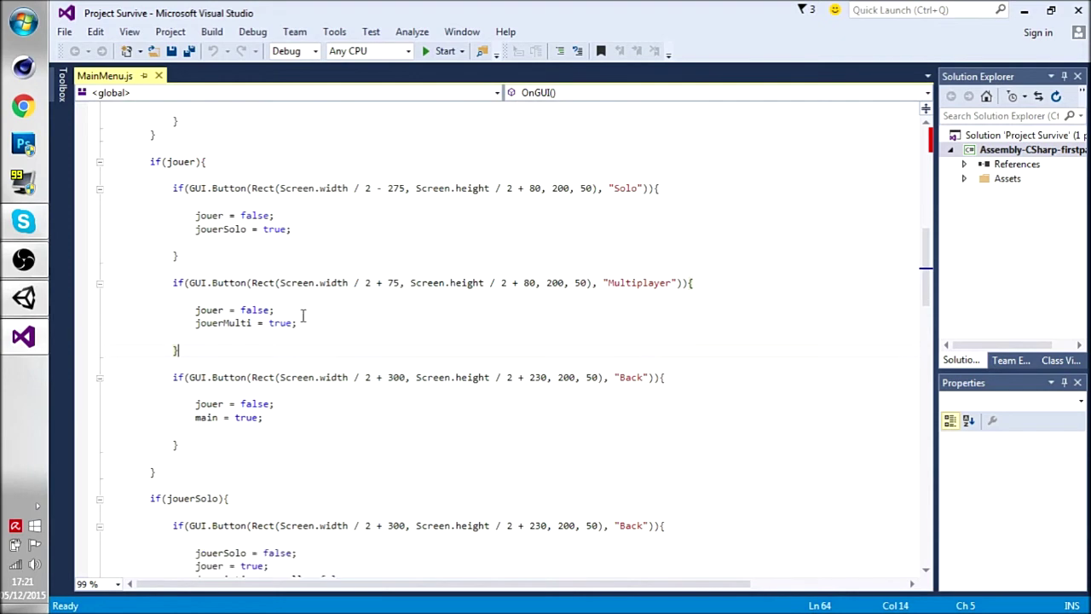
scroll(283, 319, "down", 4)
scroll(294, 321, "down", 2)
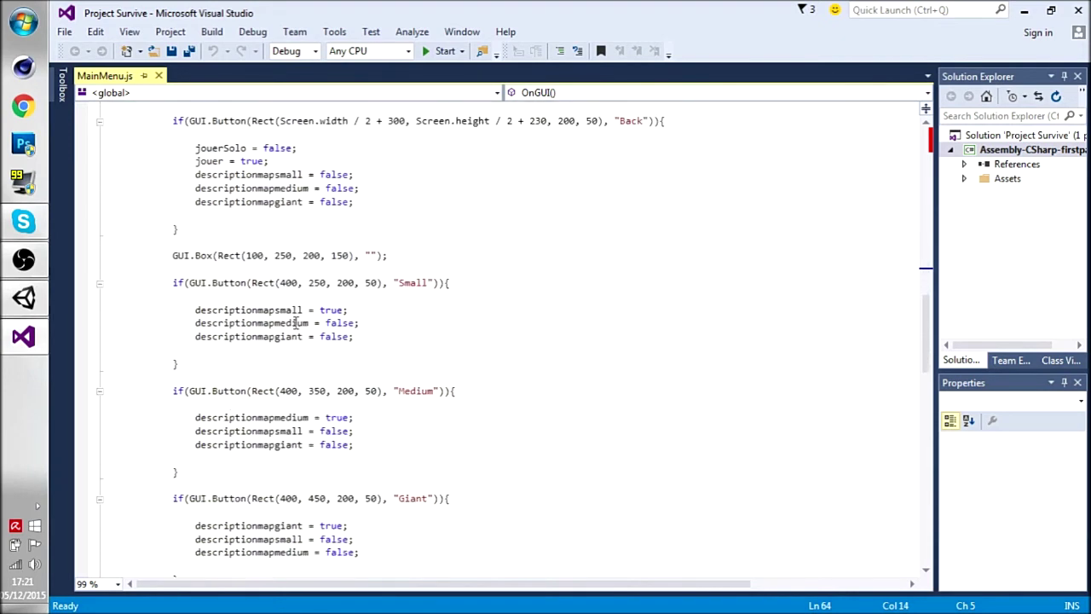
scroll(298, 317, "up", 1)
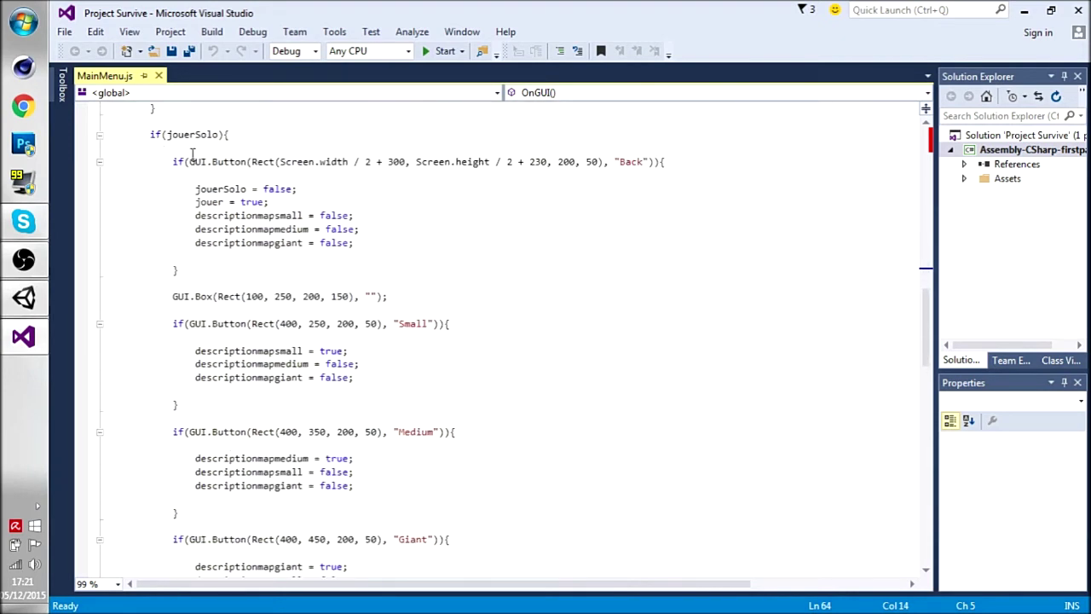
left_click(171, 161)
left_click(282, 268)
left_click(426, 286)
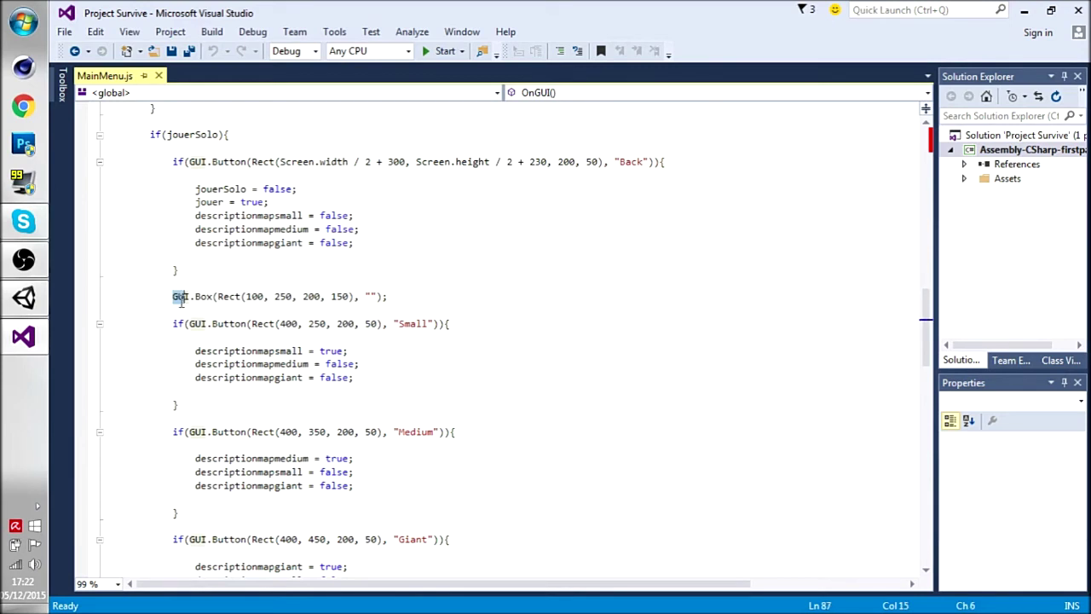
left_click_drag(173, 296, 338, 303)
left_click_drag(152, 296, 394, 294)
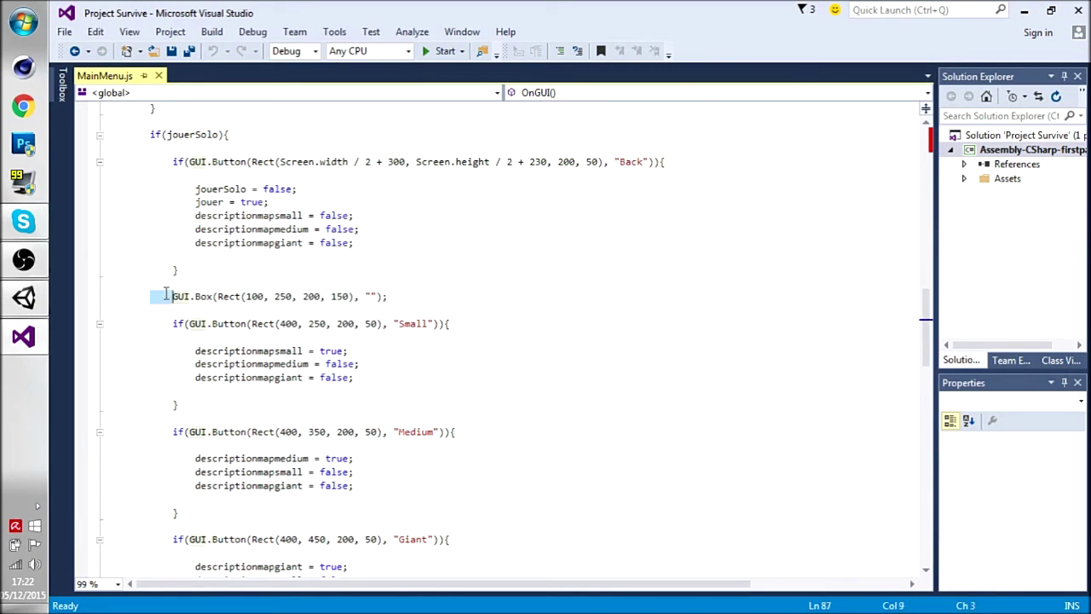
left_click(396, 293)
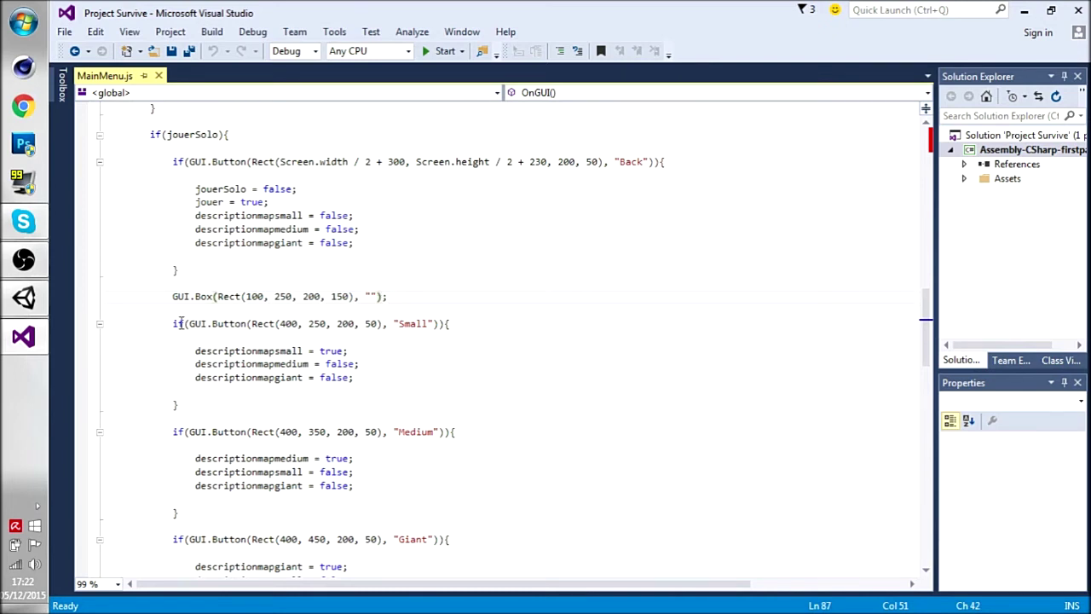
left_click(460, 324)
scroll(487, 433, "down", 1)
scroll(449, 372, "down", 2)
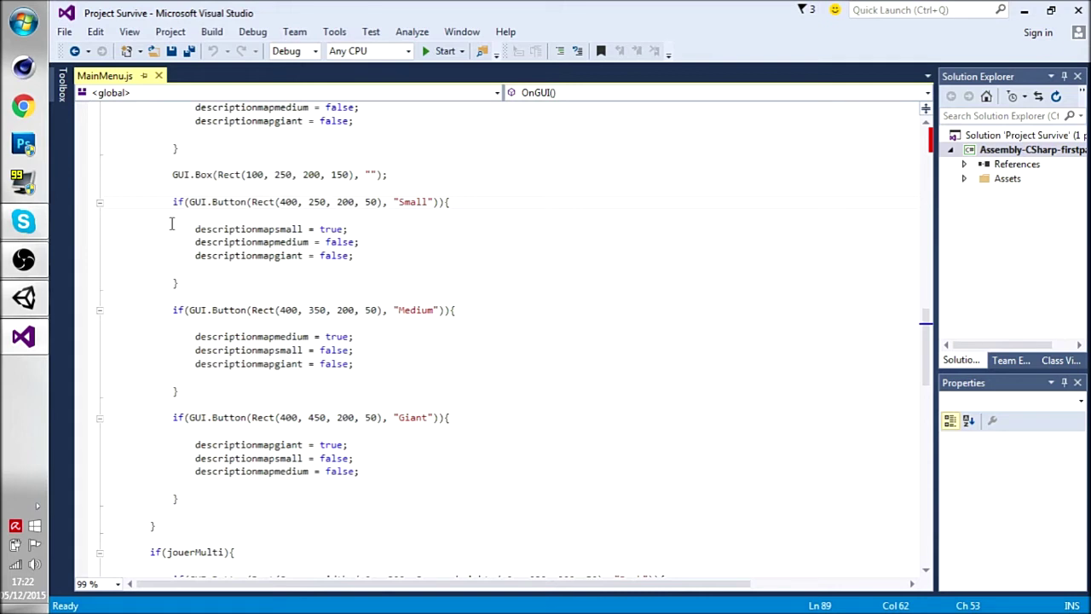
left_click_drag(194, 229, 360, 230)
left_click(402, 202)
left_click_drag(171, 173, 388, 174)
left_click(400, 286)
left_click_drag(194, 242, 438, 272)
left_click(438, 272)
left_click(357, 349)
scroll(334, 431, "down", 5)
scroll(330, 421, "down", 5)
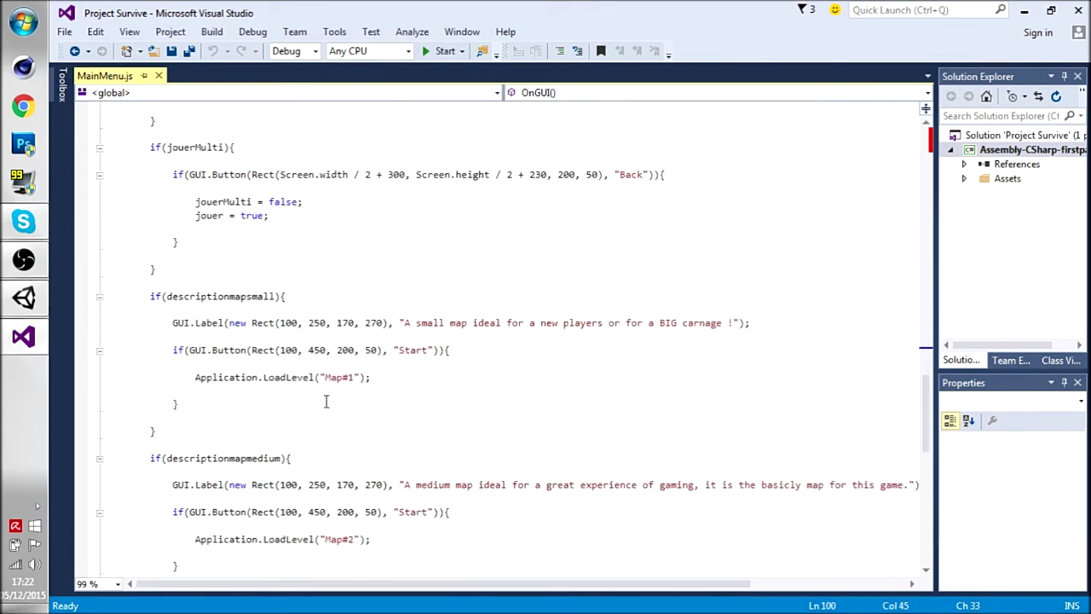
double_click(156, 148)
left_click(583, 187)
key("Down")
key("Down")
key("Down")
scroll(341, 309, "down", 3)
scroll(339, 302, "down", 2)
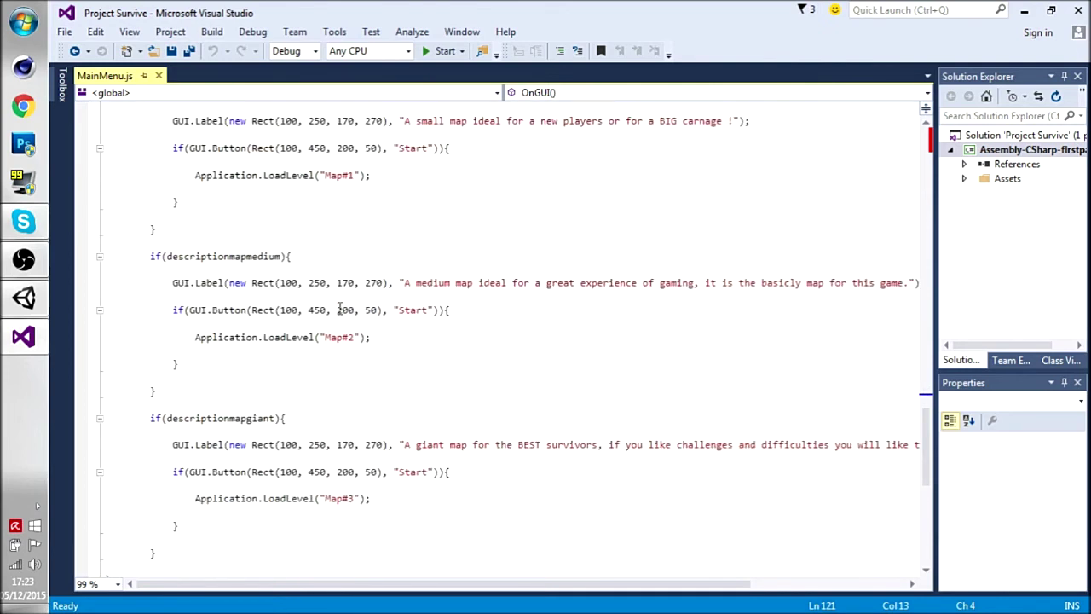
scroll(339, 308, "up", 1)
left_click(370, 134)
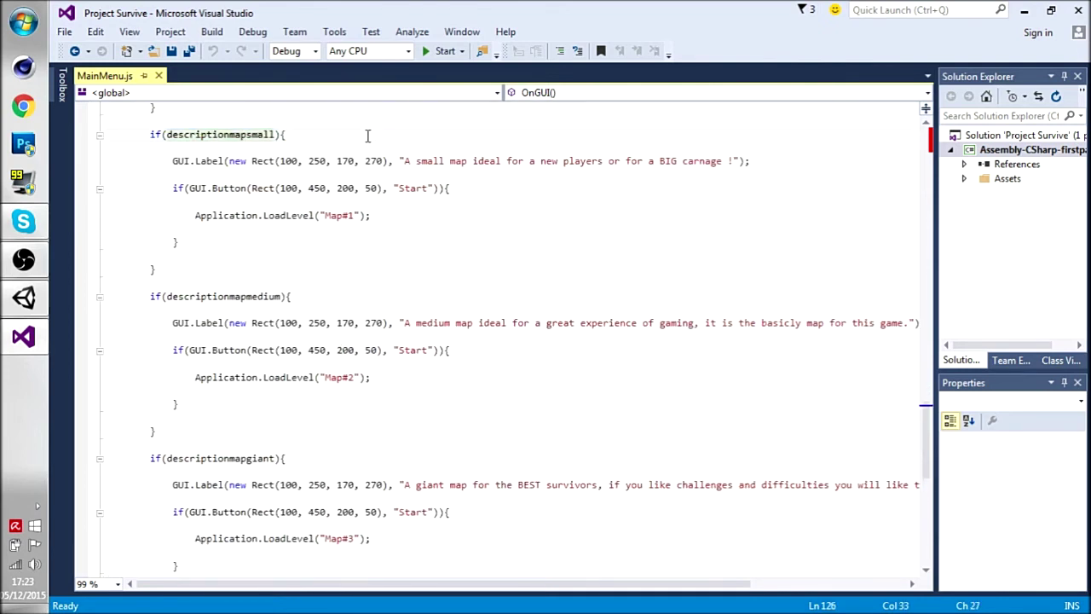
left_click_drag(150, 160, 260, 170)
left_click(260, 170)
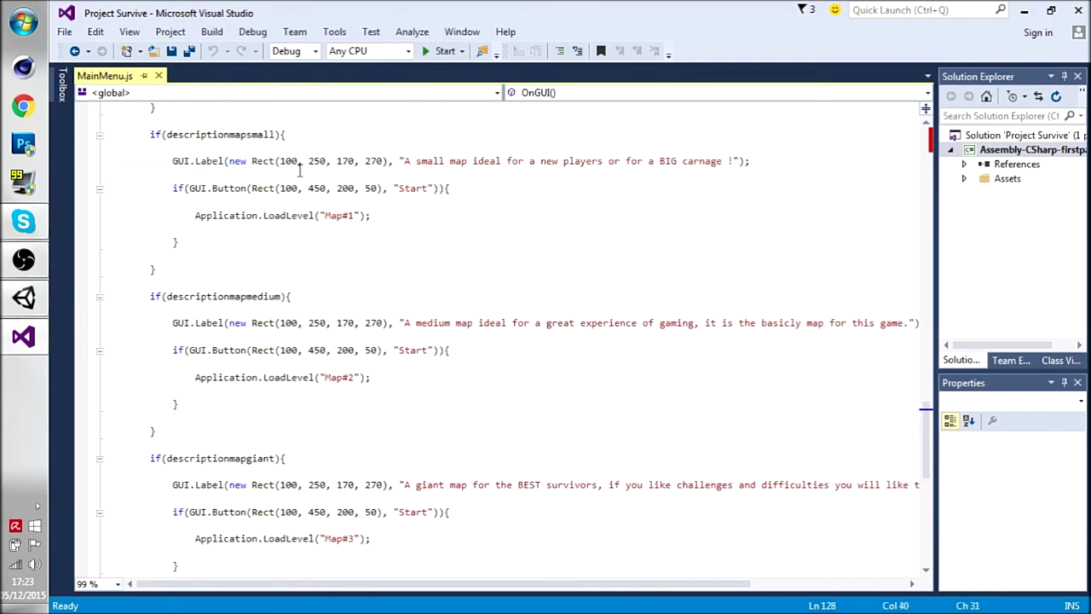
left_click_drag(147, 160, 302, 161)
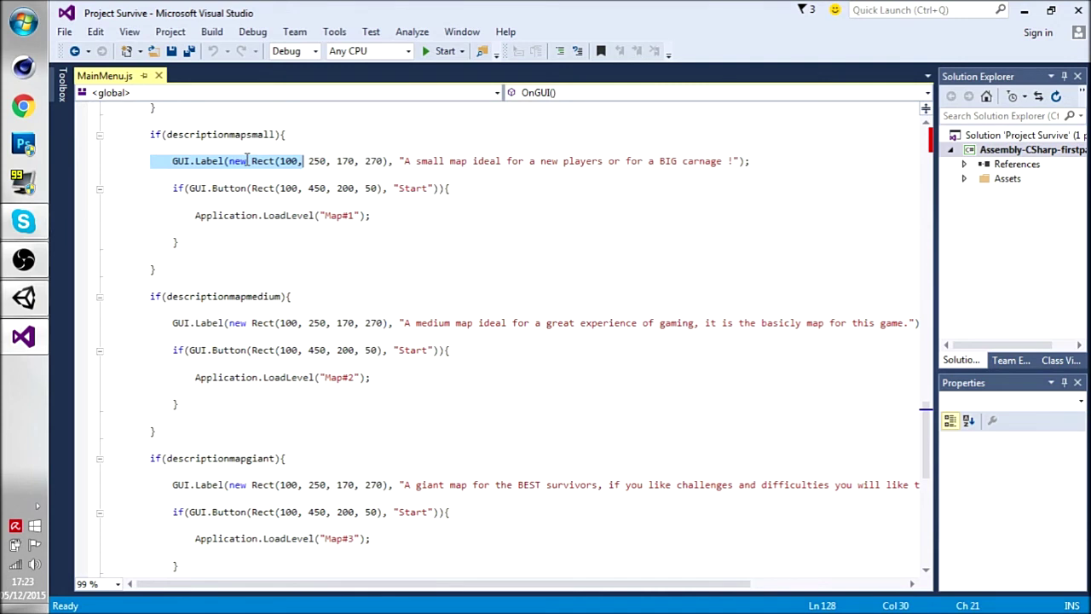
key("Down")
key("Down")
key("Down")
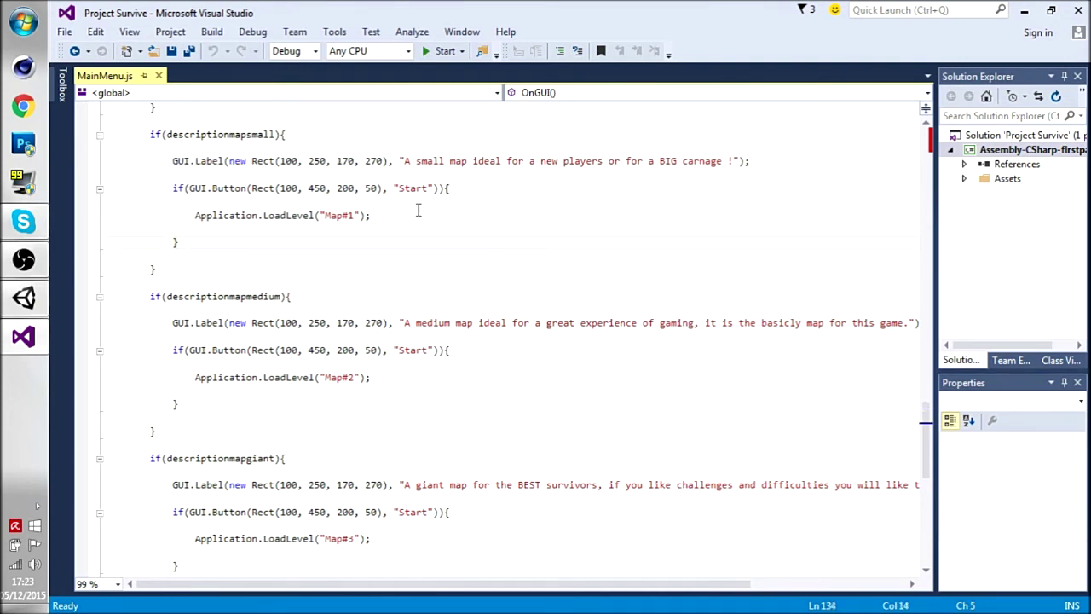
left_click(272, 160)
left_click_drag(272, 160, 747, 168)
left_click(417, 214)
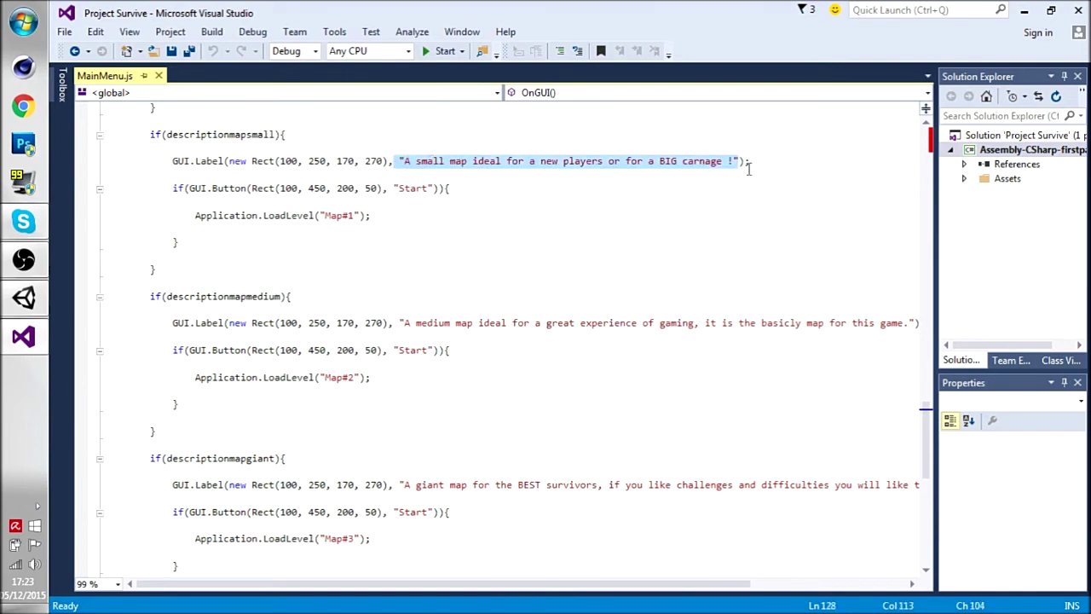
left_click(757, 181)
left_click(176, 189)
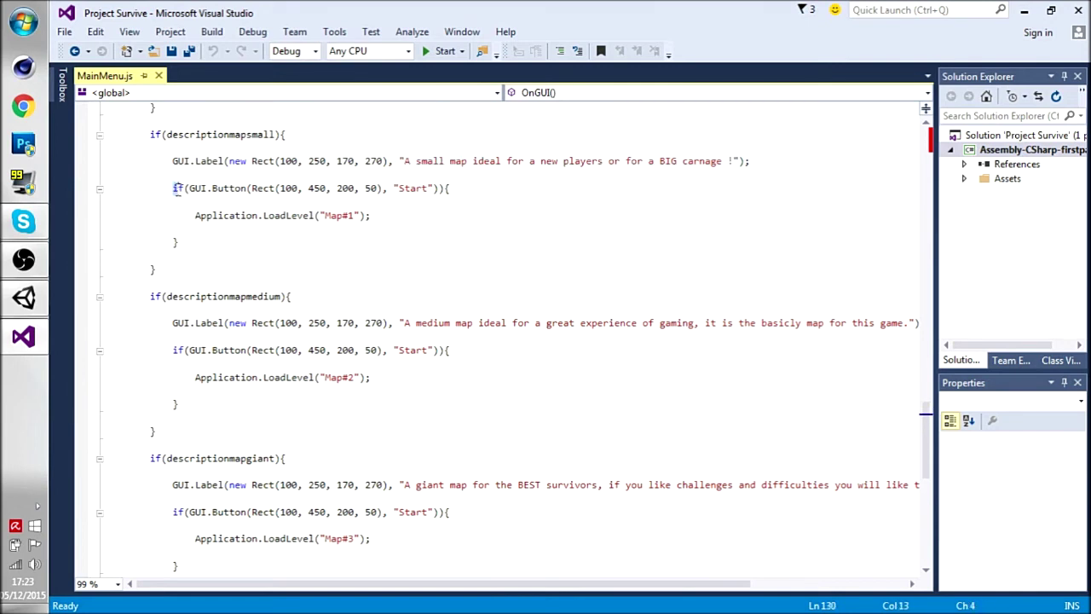
left_click(293, 149)
left_click(182, 200)
left_click_drag(382, 192, 373, 215)
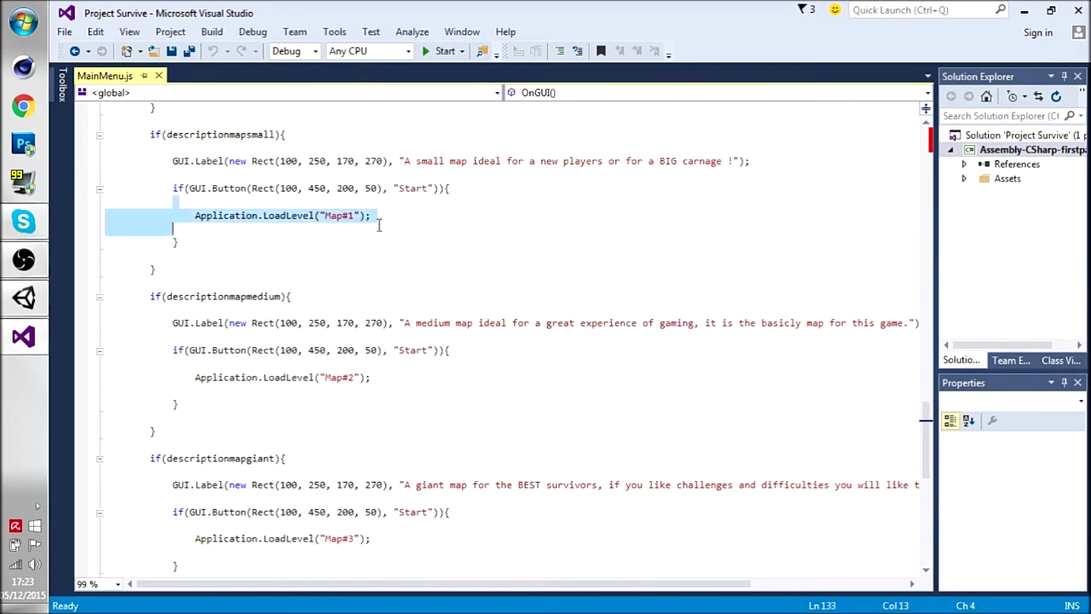
left_click(384, 215)
left_click_drag(181, 215, 368, 215)
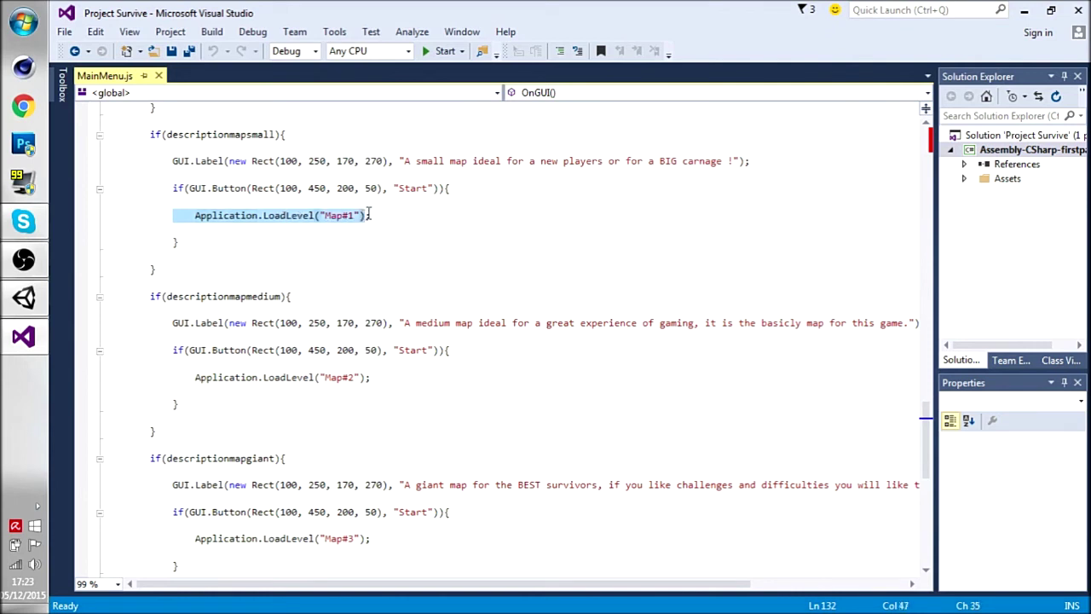
left_click(371, 215)
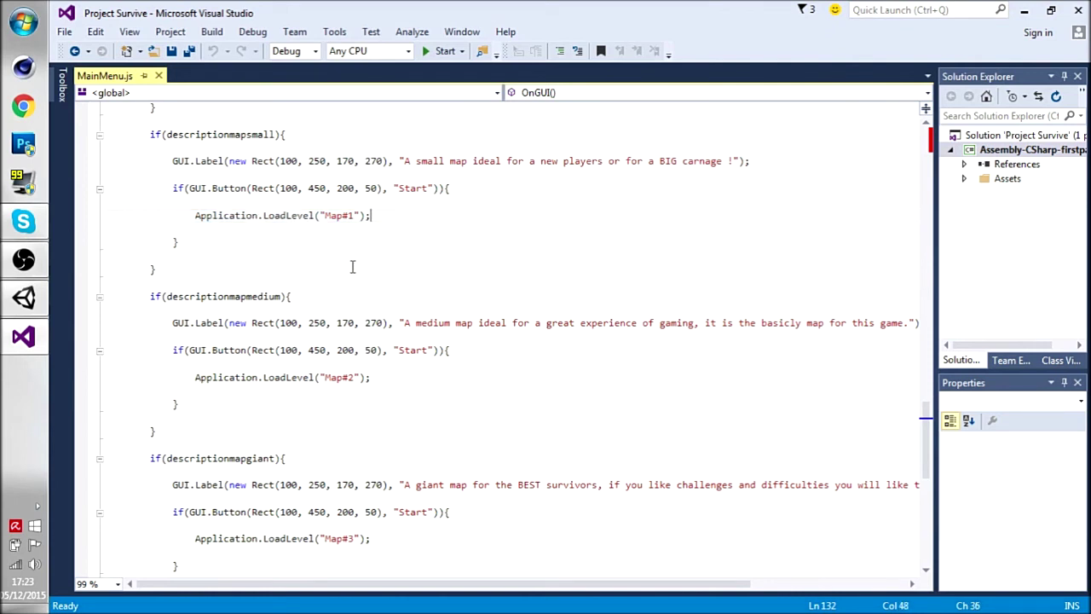
scroll(402, 291, "down", 1)
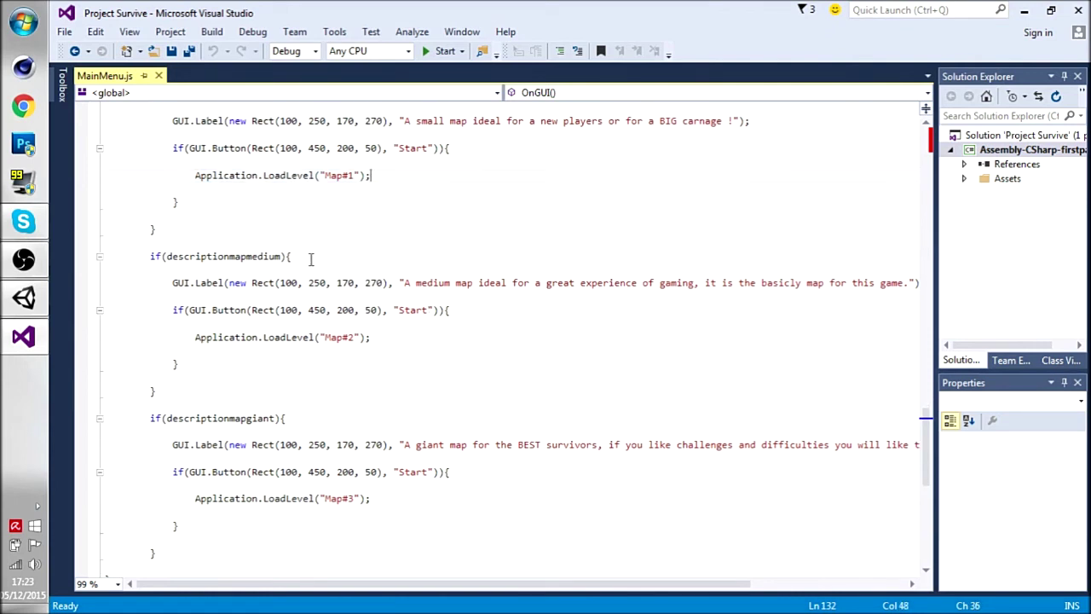
left_click_drag(320, 338, 356, 338)
left_click(375, 337)
scroll(371, 341, "down", 1)
left_click_drag(317, 417, 358, 416)
left_click(383, 417)
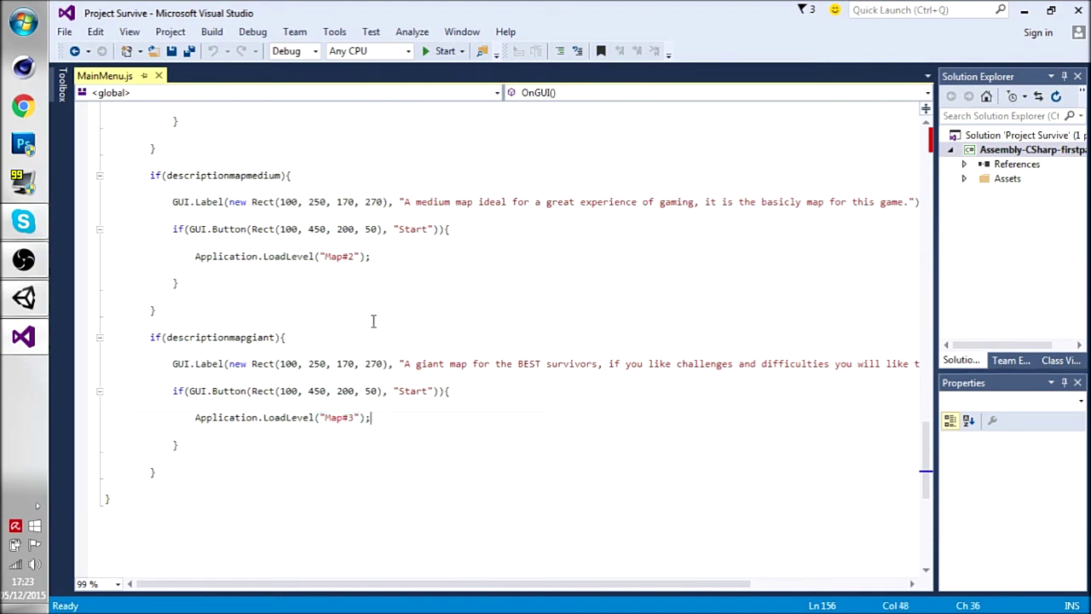
scroll(375, 320, "up", 2)
scroll(358, 311, "down", 1)
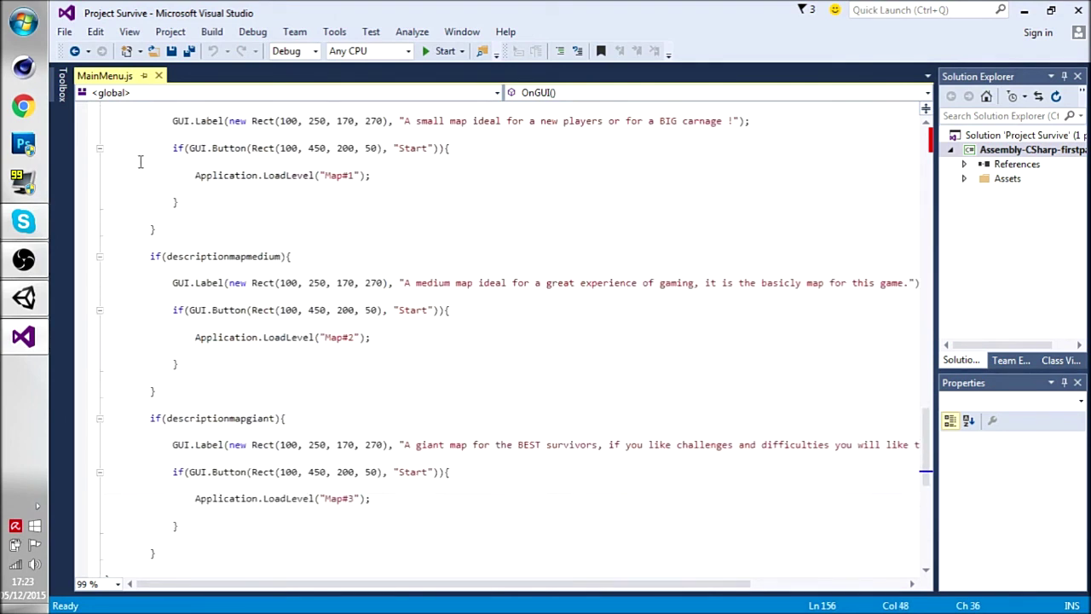
left_click_drag(165, 256, 160, 264)
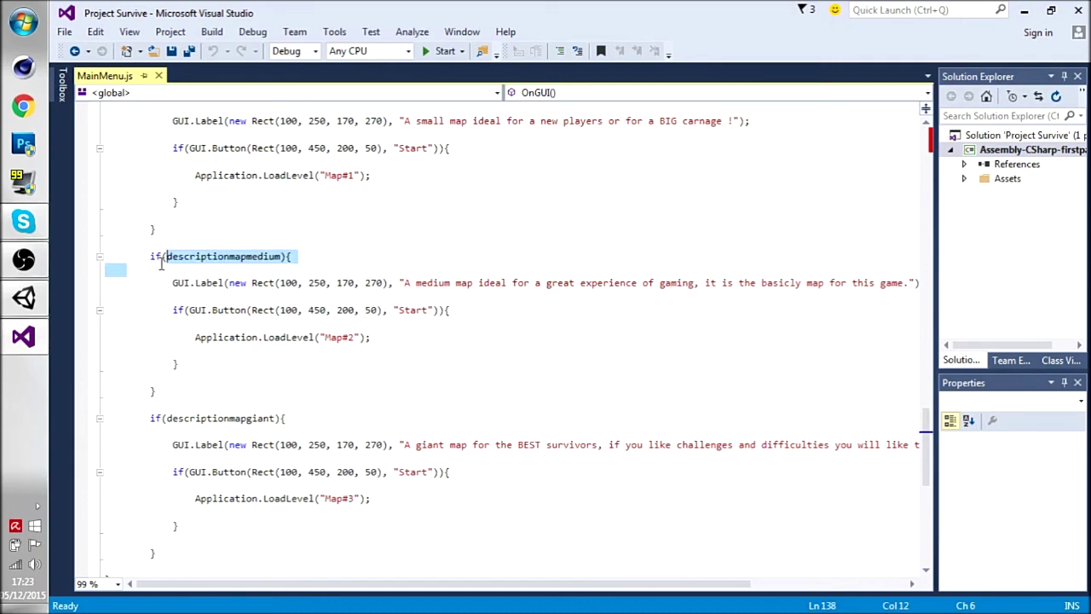
left_click(613, 256)
scroll(629, 241, "up", 3)
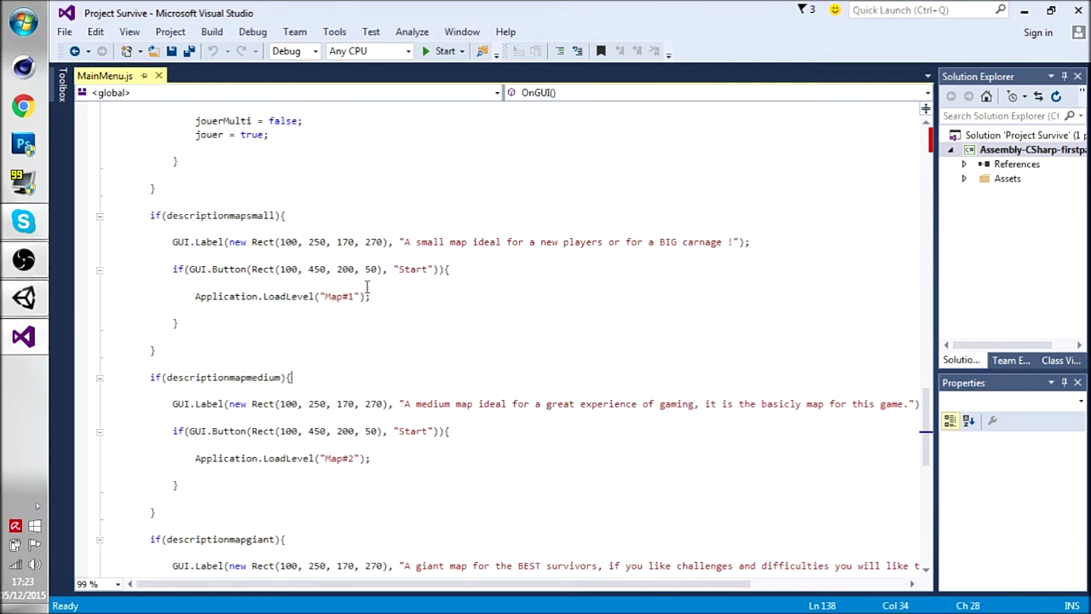
scroll(365, 288, "down", 5)
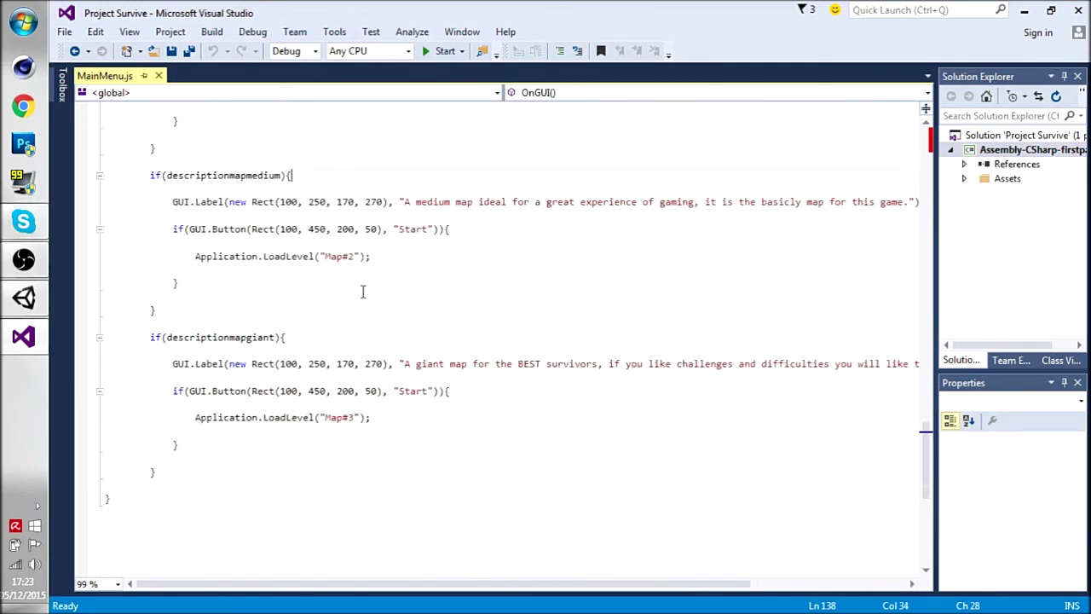
scroll(362, 290, "down", 2)
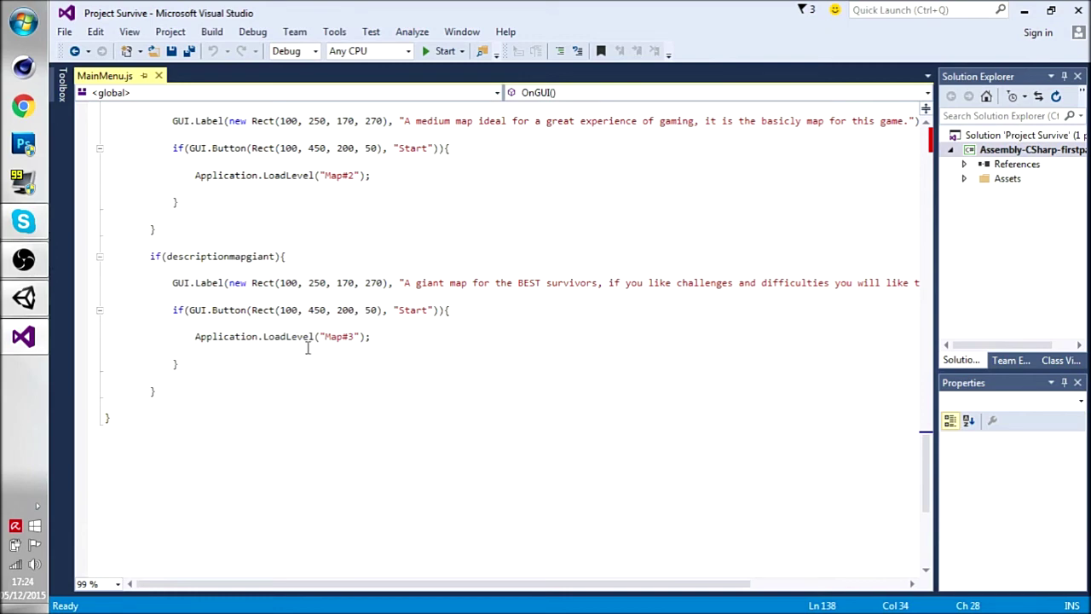
left_click_drag(120, 422, 61, 205)
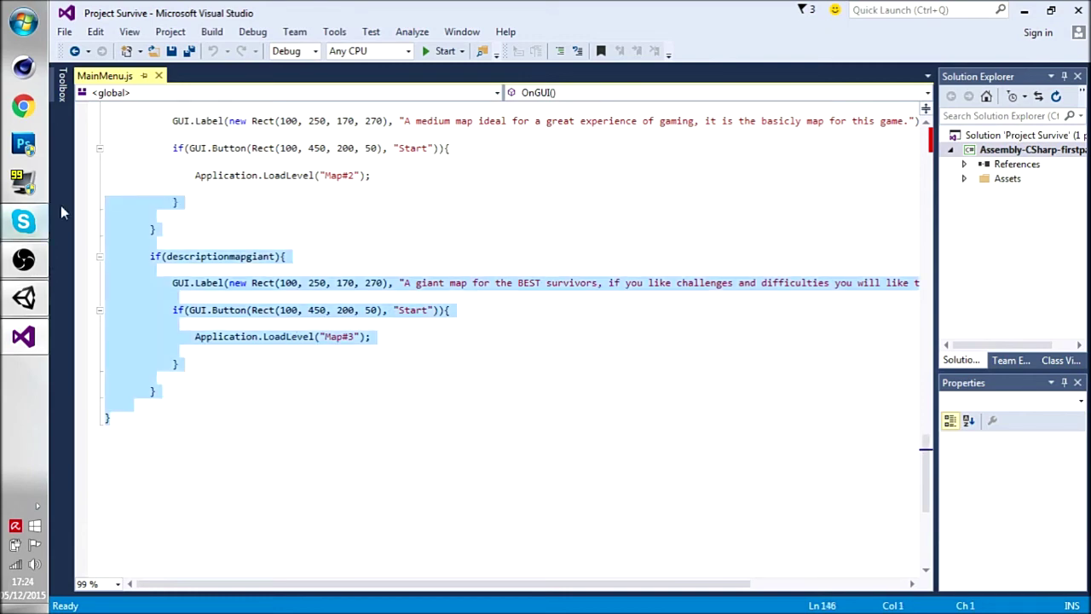
scroll(198, 269, "up", 2)
left_click(357, 363)
scroll(563, 426, "down", 1)
scroll(565, 423, "up", 1)
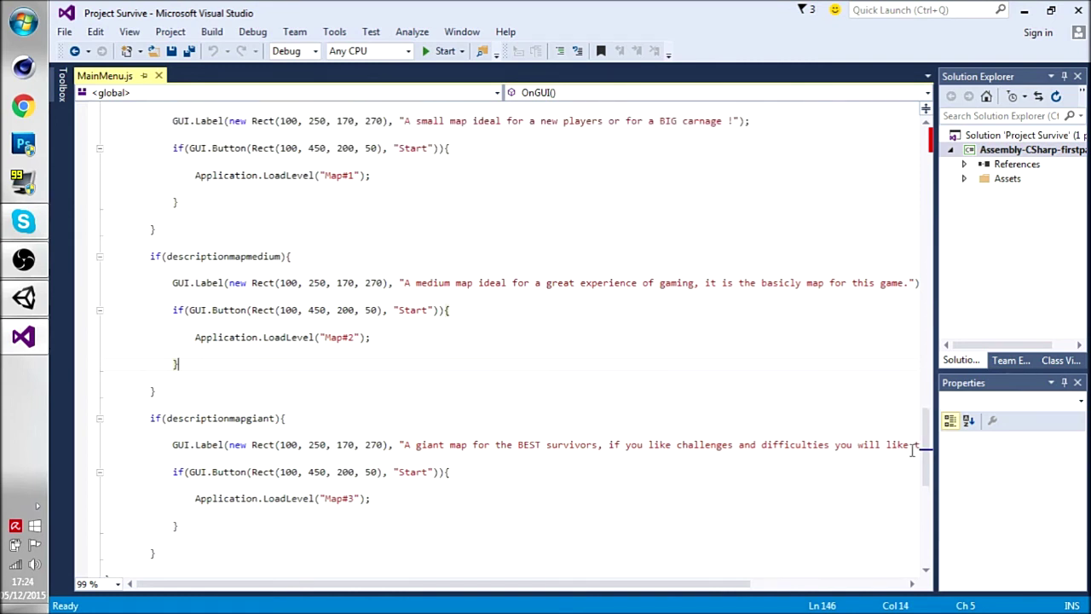
left_click_drag(920, 446, 927, 426)
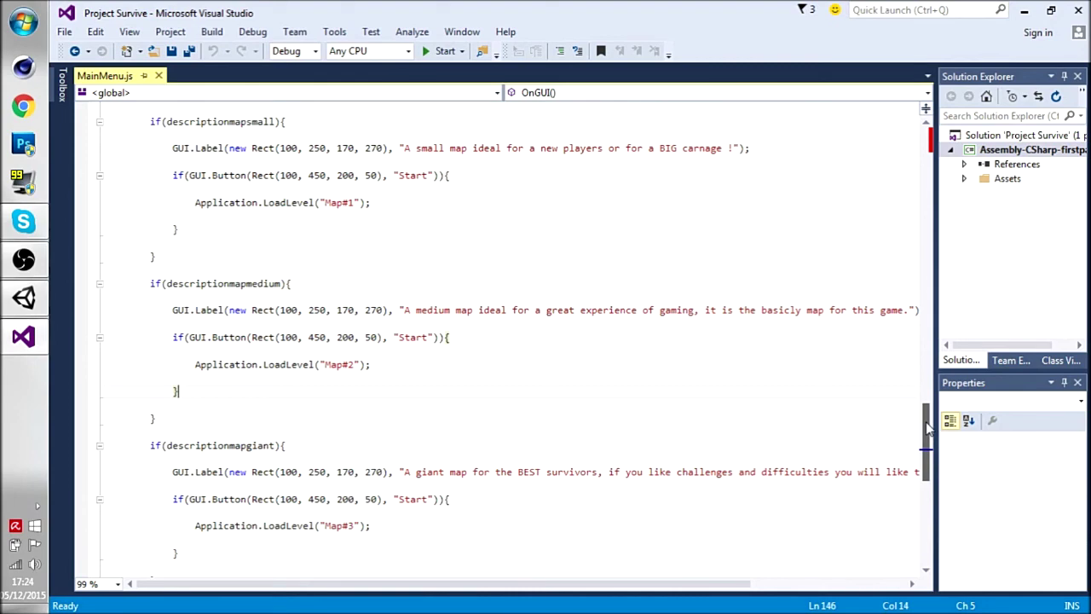
left_click_drag(927, 426, 927, 145)
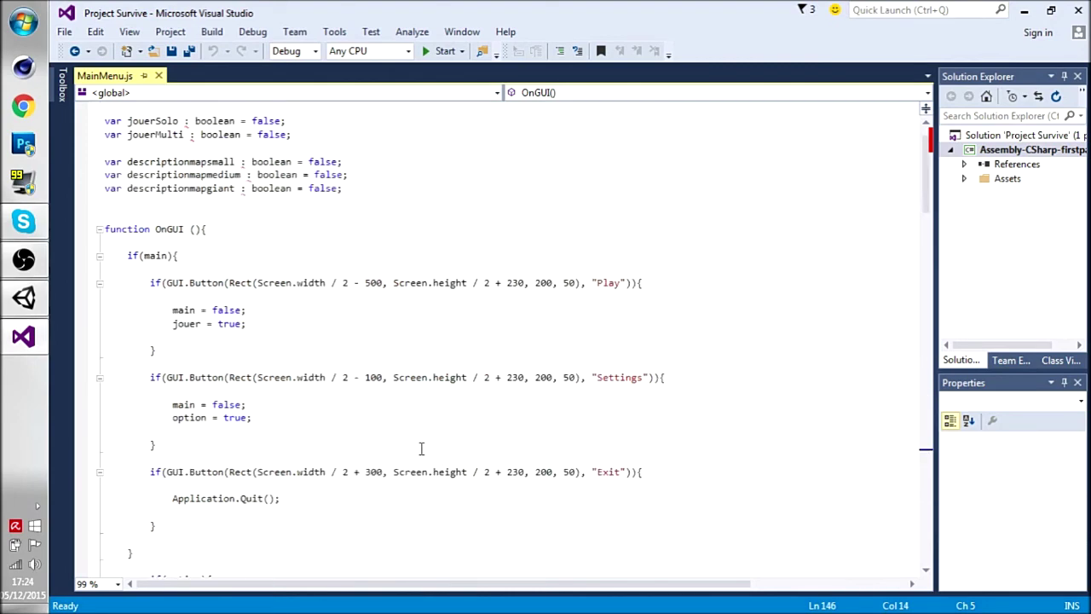
Scroll down through MainMenu.js to the end of the map-loading code
scroll(256, 452, "down", 7)
scroll(458, 389, "down", 7)
scroll(589, 401, "down", 1)
scroll(856, 331, "down", 8)
scroll(816, 334, "down", 1)
scroll(815, 333, "down", 6)
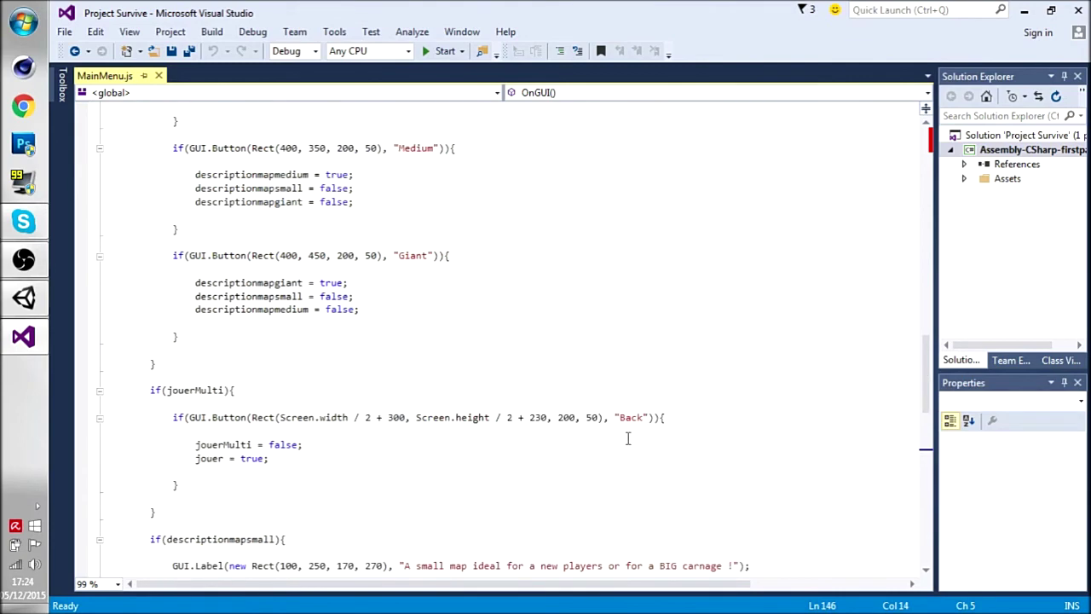
scroll(687, 448, "down", 1)
scroll(681, 443, "down", 2)
scroll(652, 447, "down", 3)
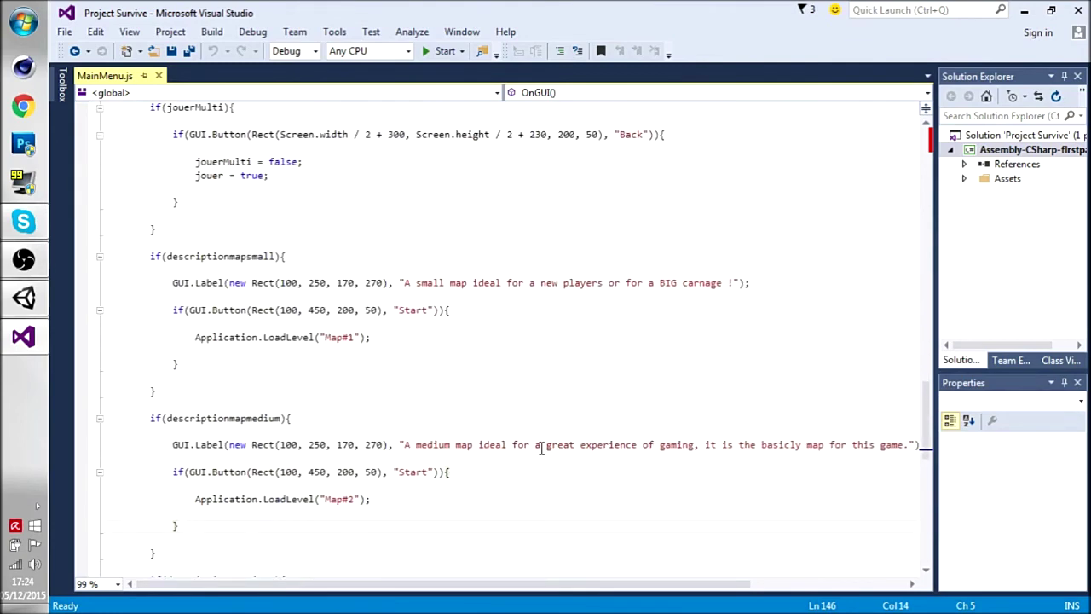
scroll(542, 448, "down", 5)
scroll(455, 443, "down", 1)
scroll(414, 431, "down", 2)
scroll(131, 423, "up", 1)
scroll(332, 396, "up", 1)
scroll(531, 370, "down", 1)
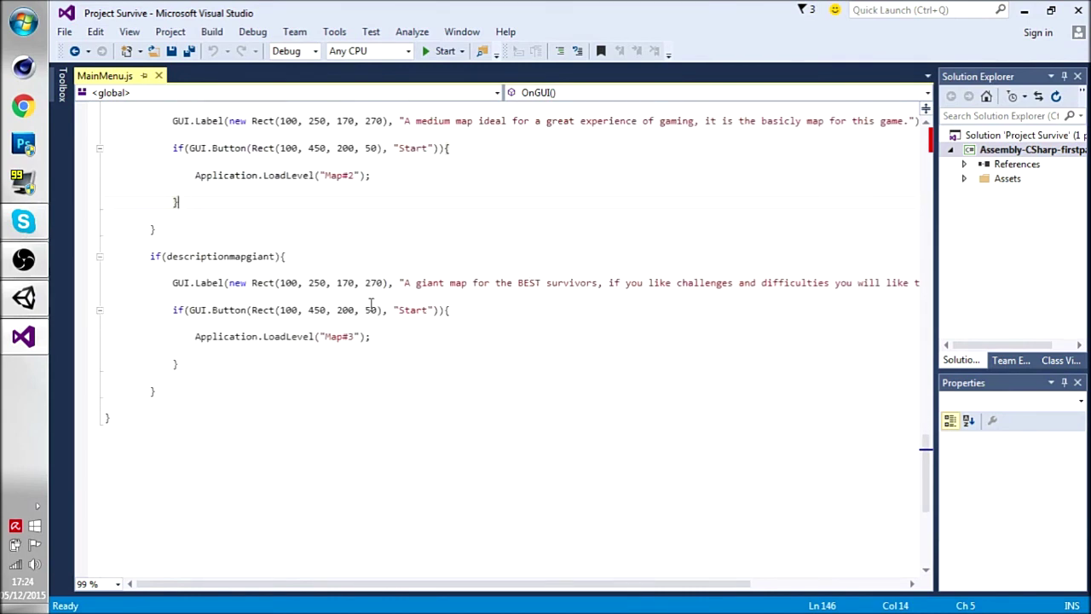
Highlight the descriptionmapgiant block with its Map#3 Start code, then close Visual Studio
left_click(212, 402)
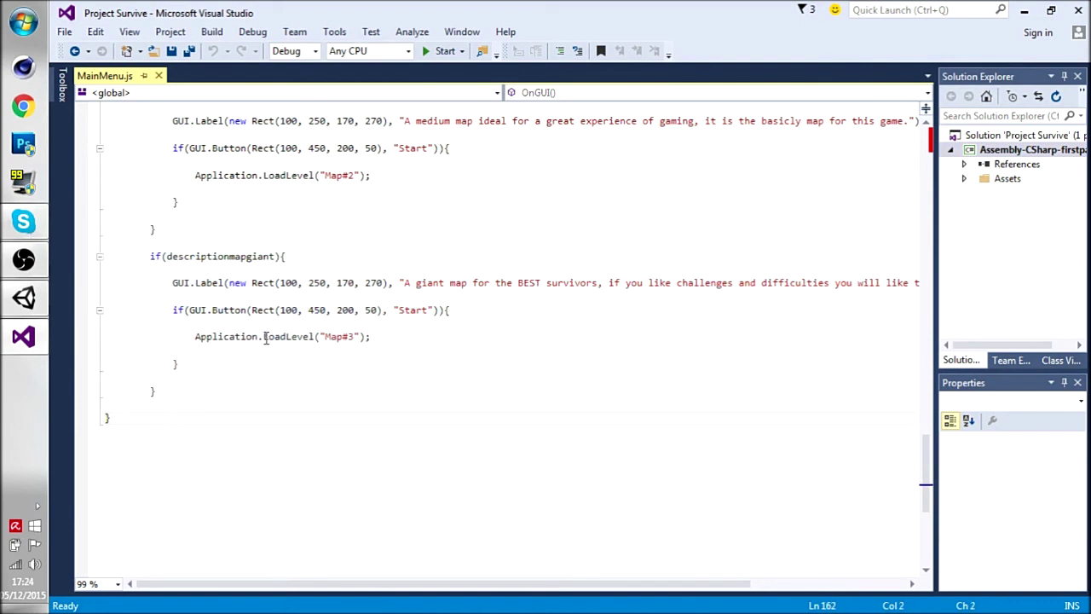
double_click(348, 344)
left_click_drag(370, 338, 126, 256)
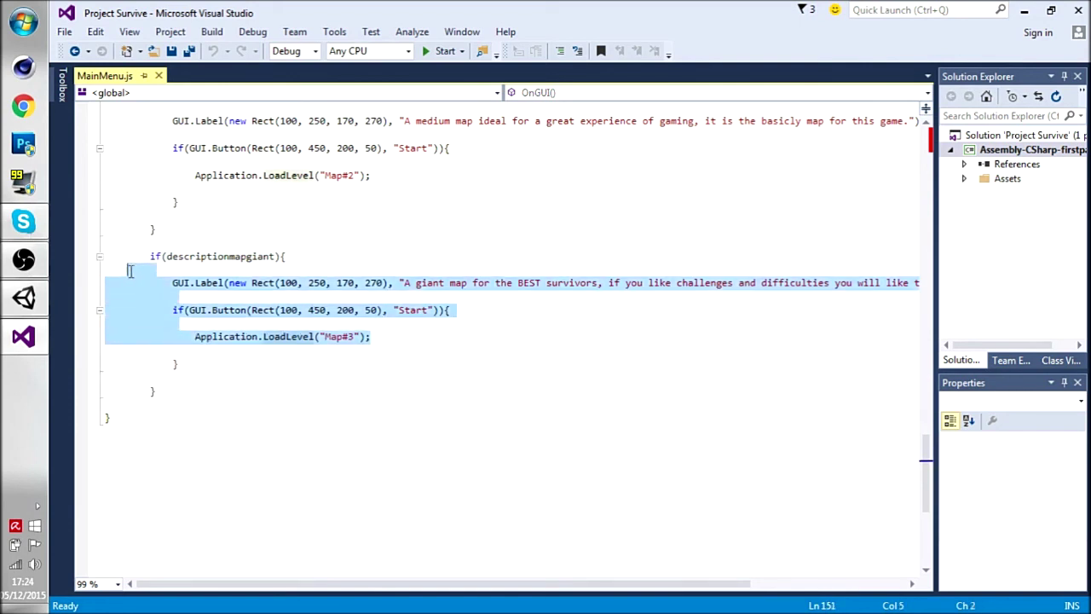
left_click(321, 327)
mouse_move(375, 340)
left_mouse_down()
mouse_move(143, 270)
mouse_move(156, 239)
left_mouse_up()
left_click(251, 231)
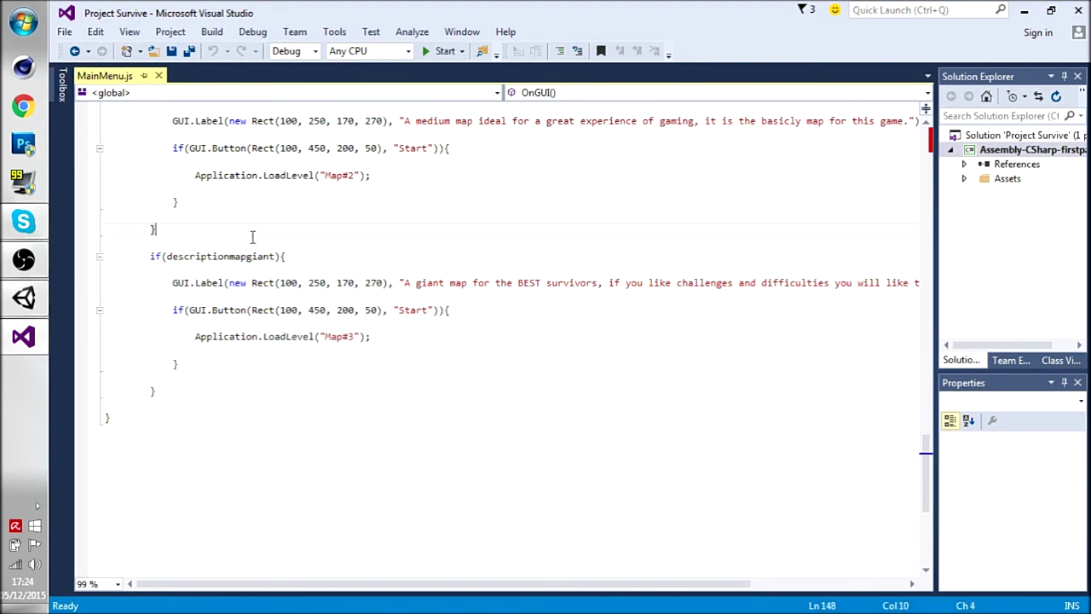
scroll(265, 247, "up", 5)
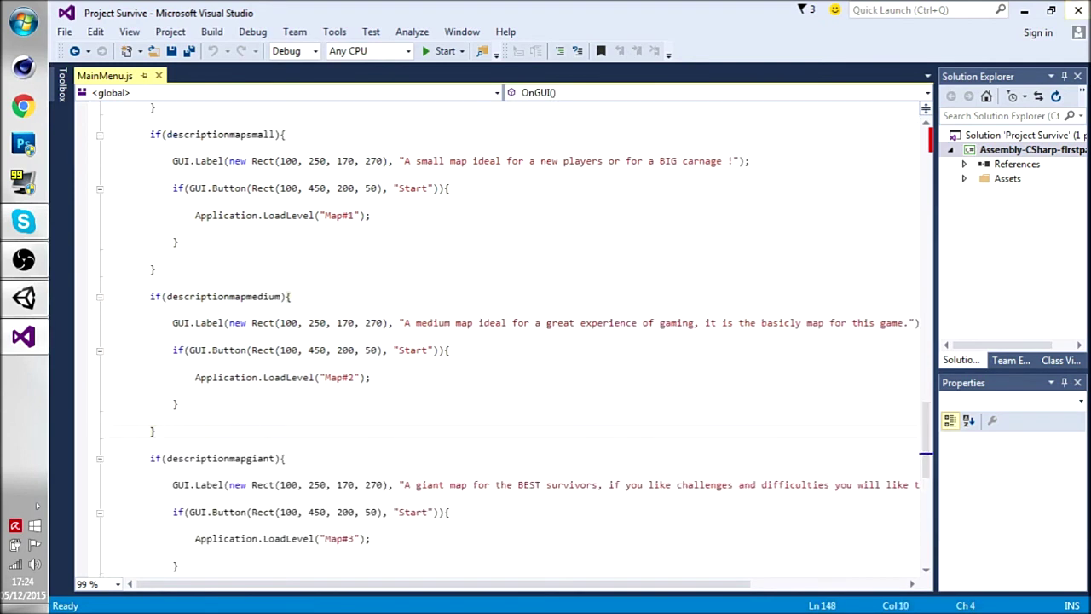
left_click(1078, 11)
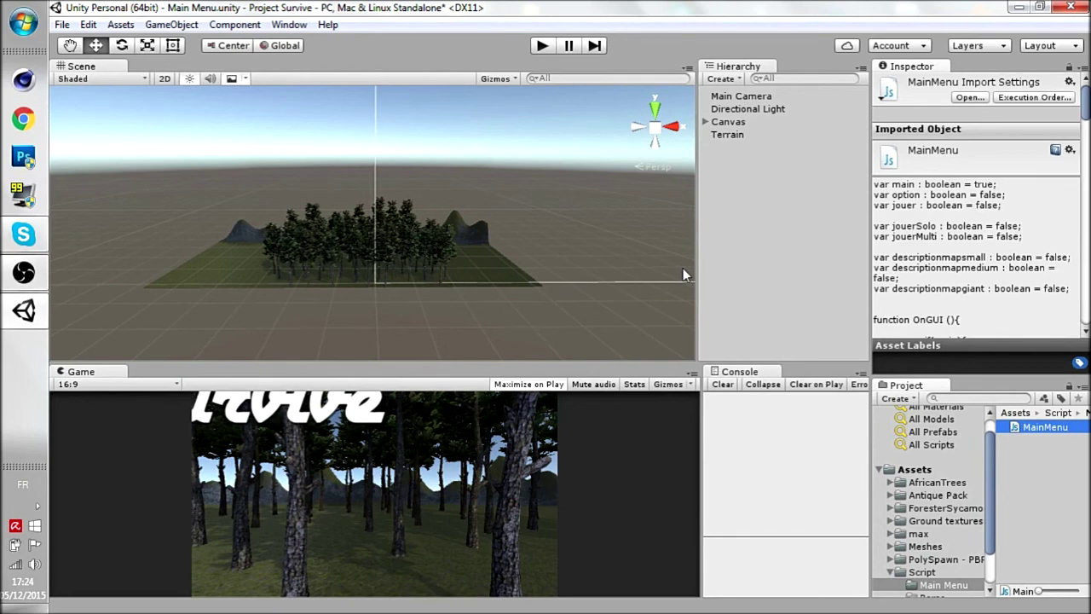
Deselect the MainMenu script asset by clicking empty space in the Hierarchy
left_click(723, 203)
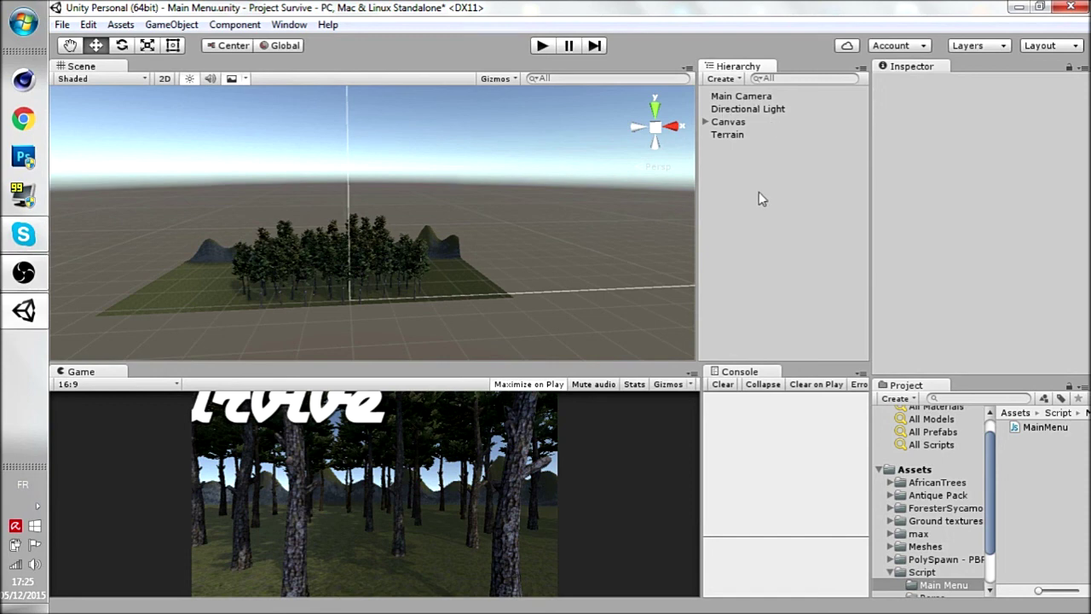
left_click_drag(567, 155, 494, 205)
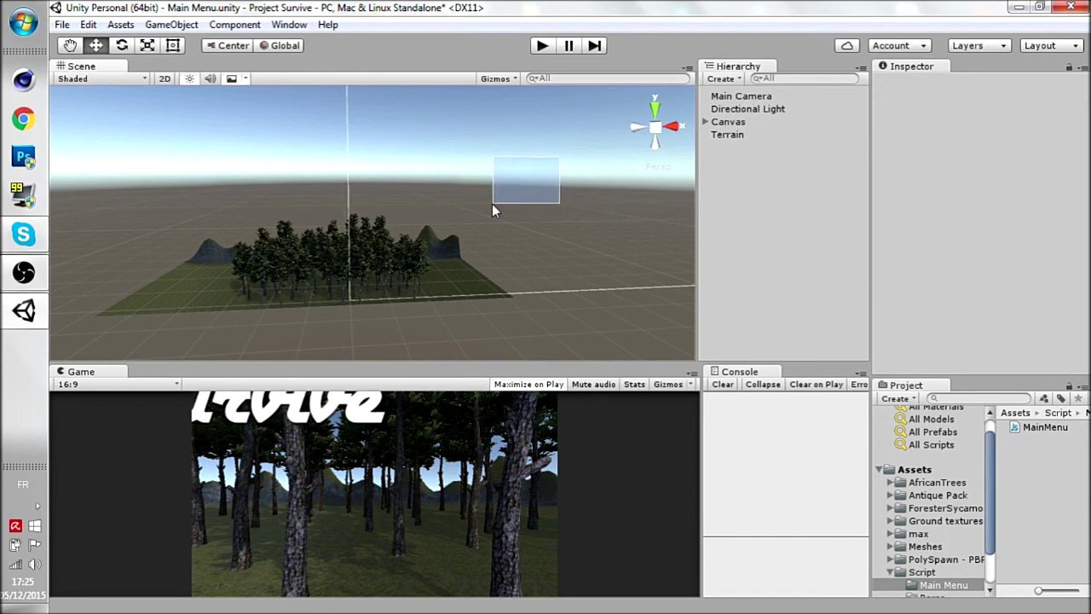
left_click_drag(550, 142, 522, 294)
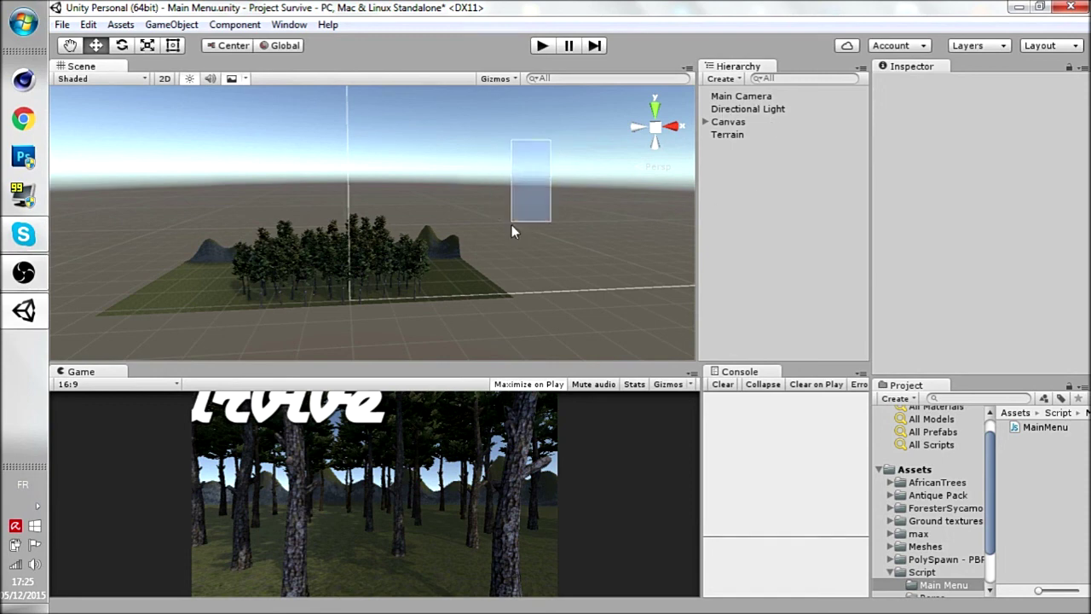
left_click_drag(521, 289, 508, 292)
left_click(788, 221)
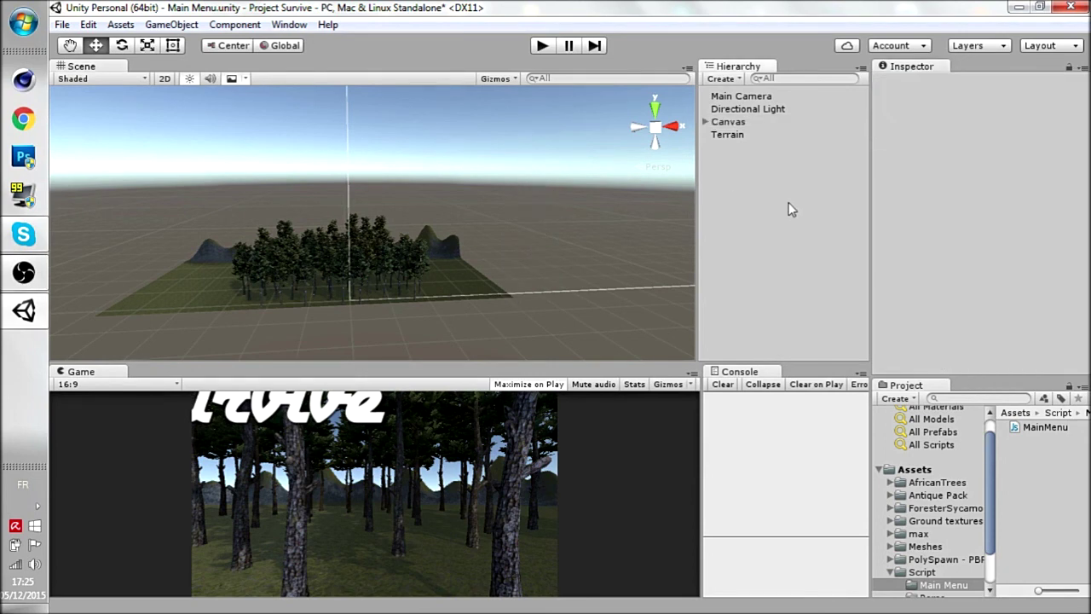